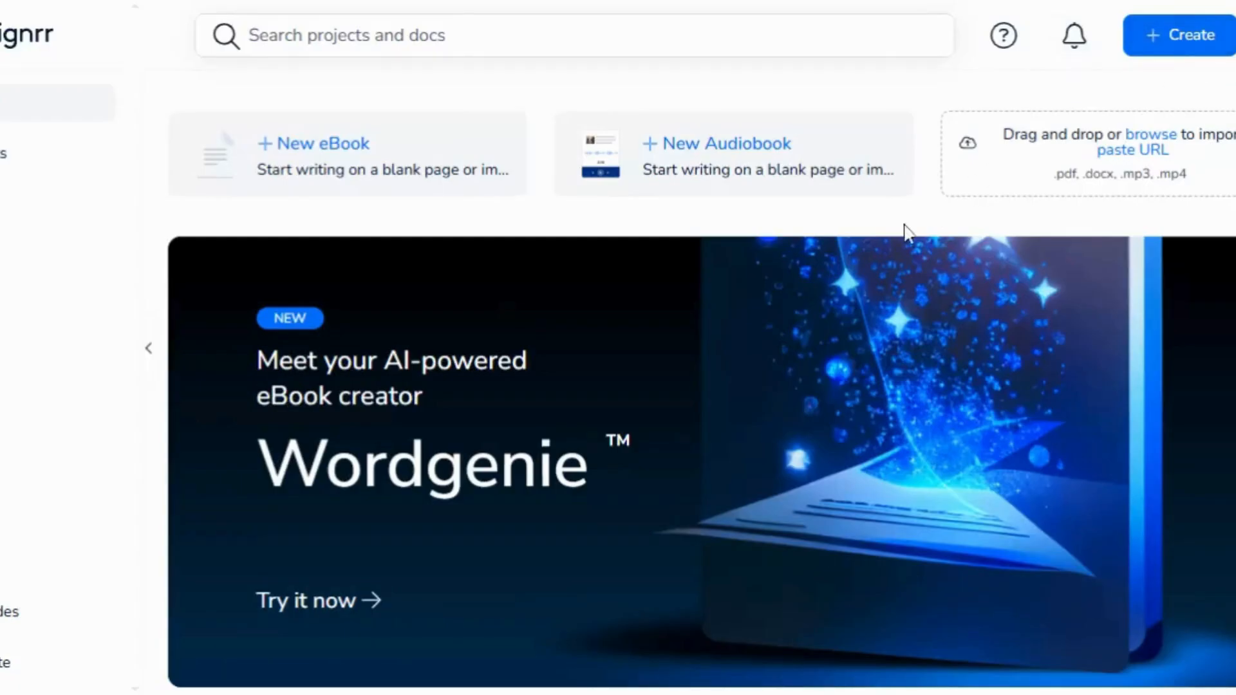
Start a new eBook project and set its publishing format to PDF
click(293, 174)
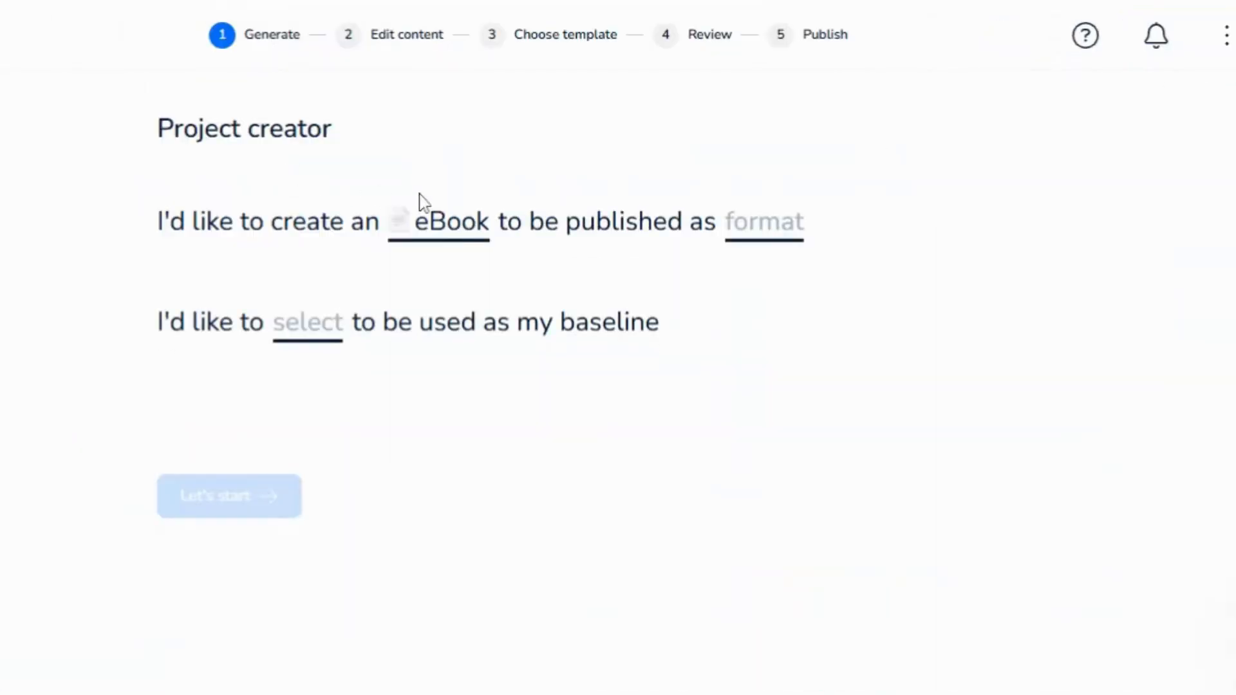
click(428, 239)
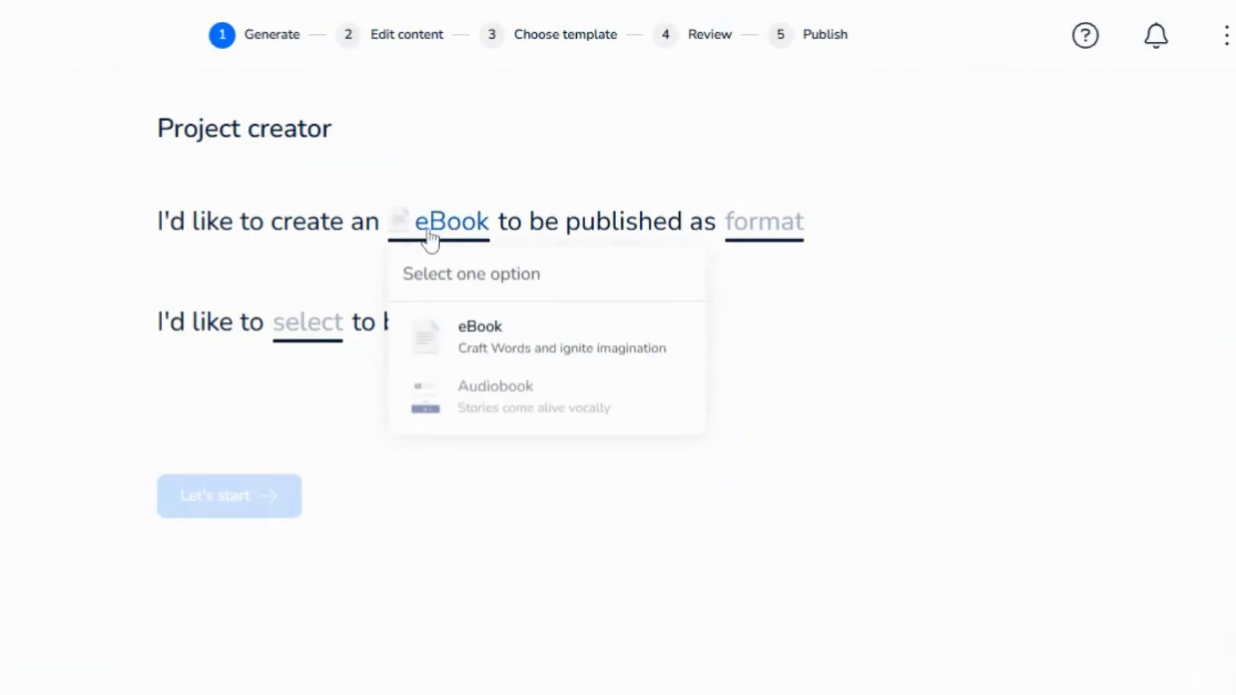
click(530, 354)
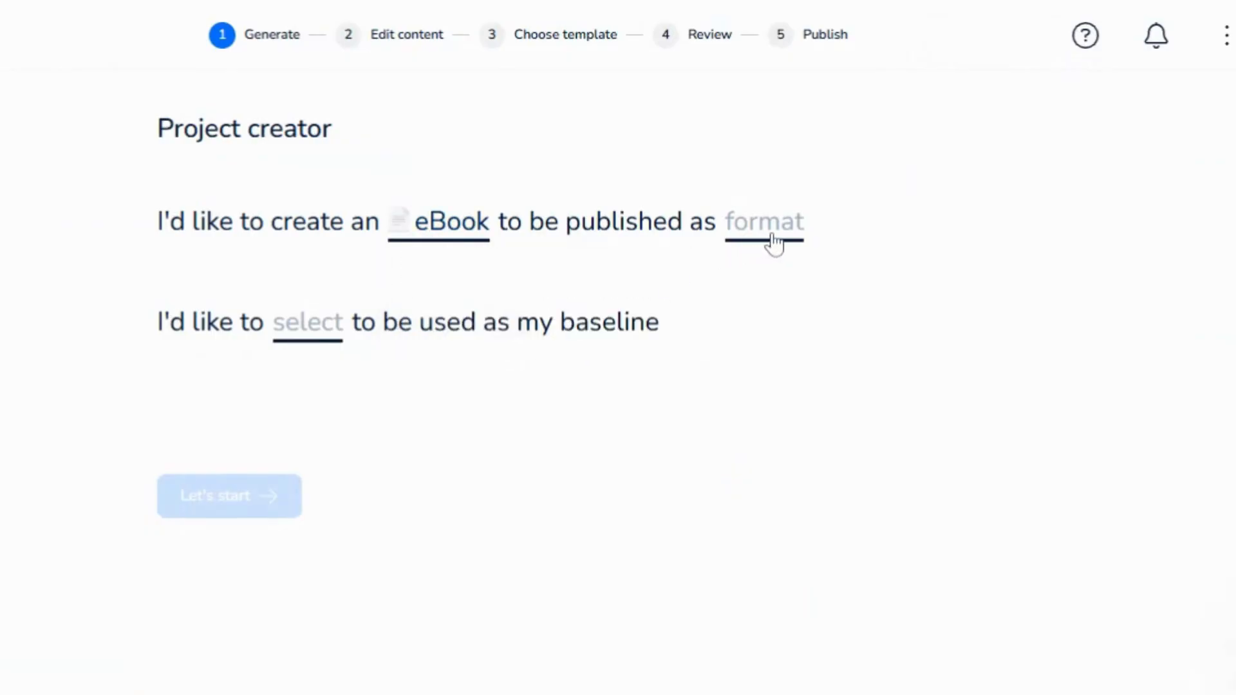
click(774, 243)
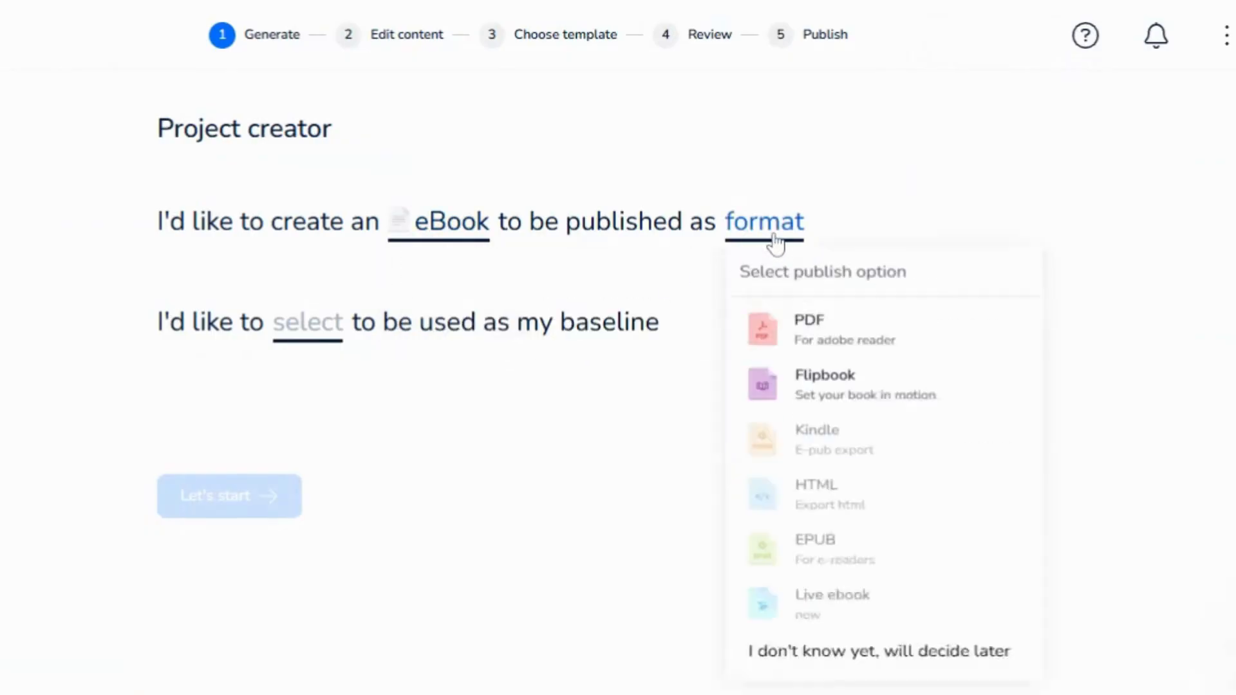
click(815, 347)
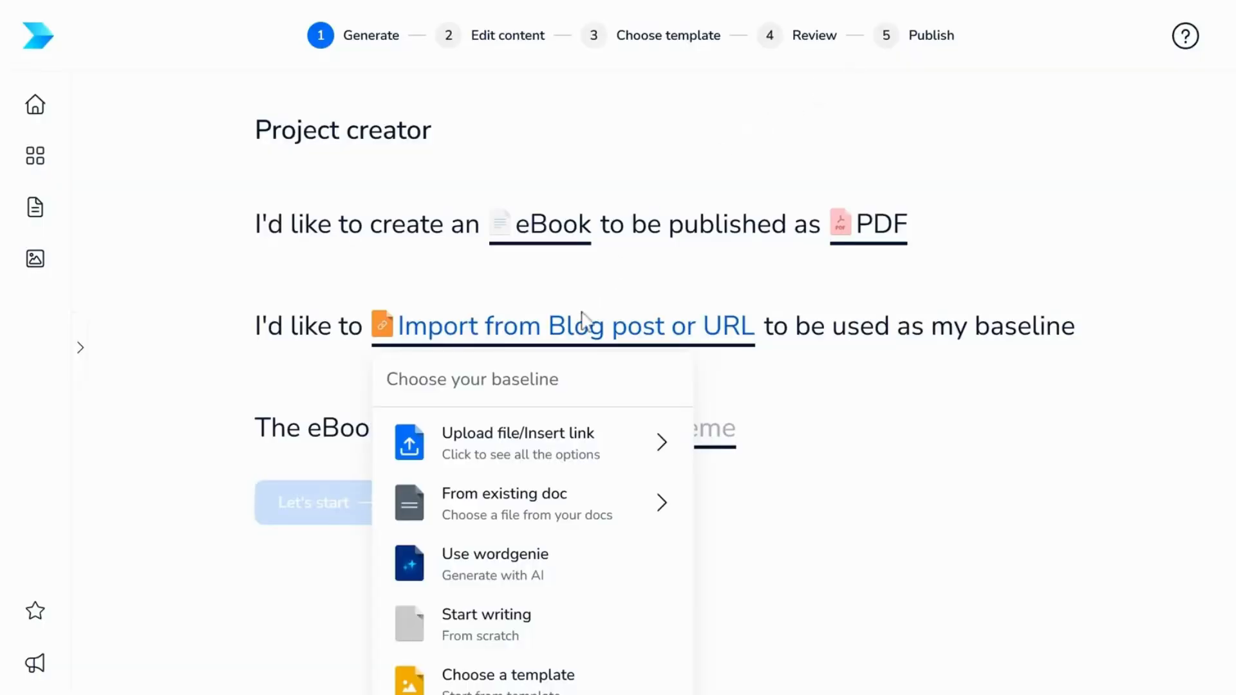
Import the admi.africa blog URL on 10 essential skills every digital marketer should master as the baseline, and start generating the eBook
click(541, 340)
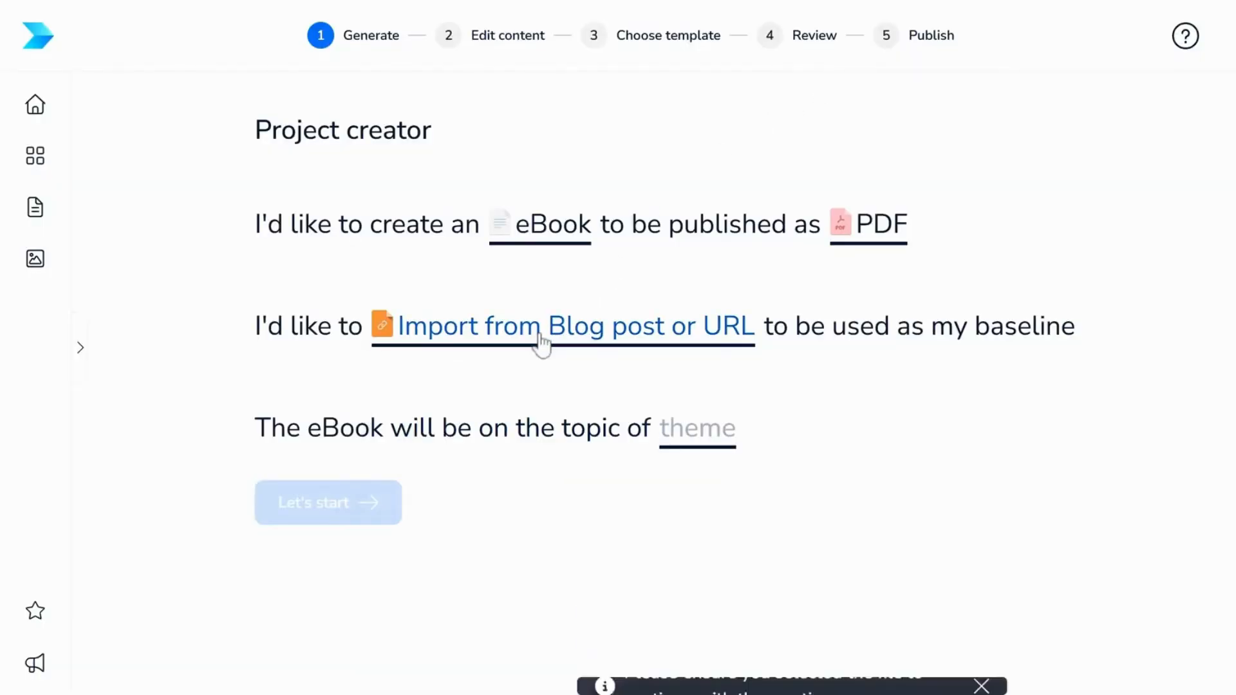
click(543, 342)
click(519, 454)
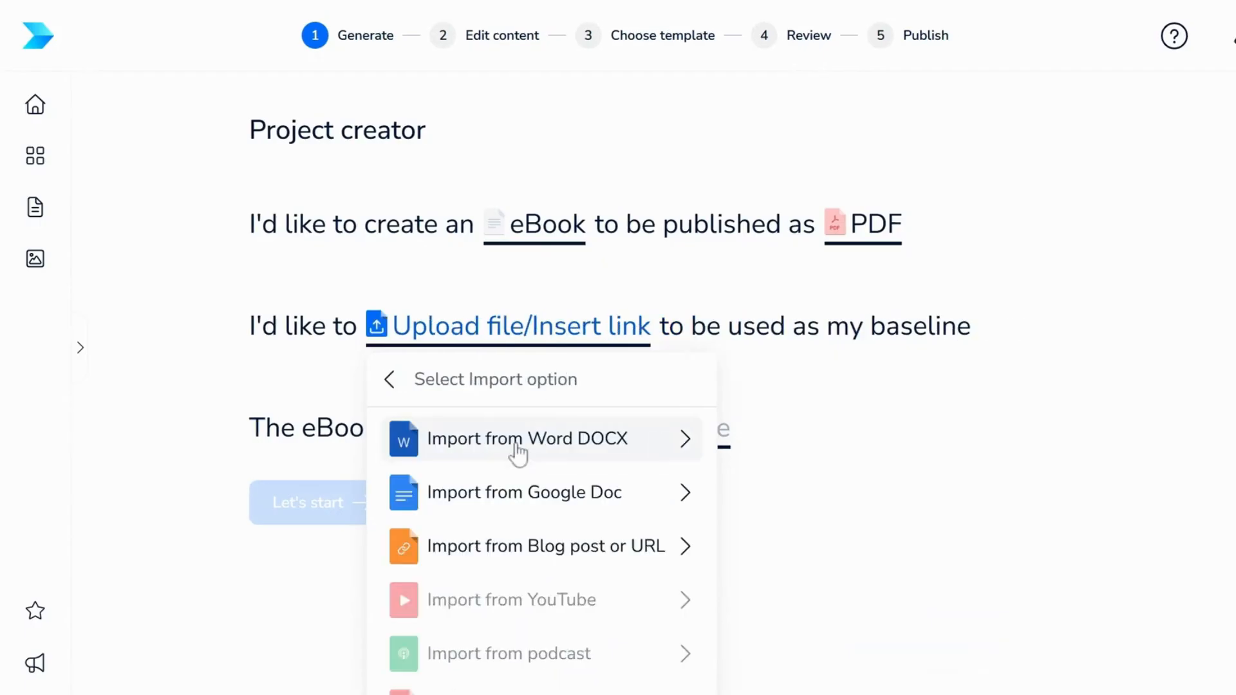
click(528, 554)
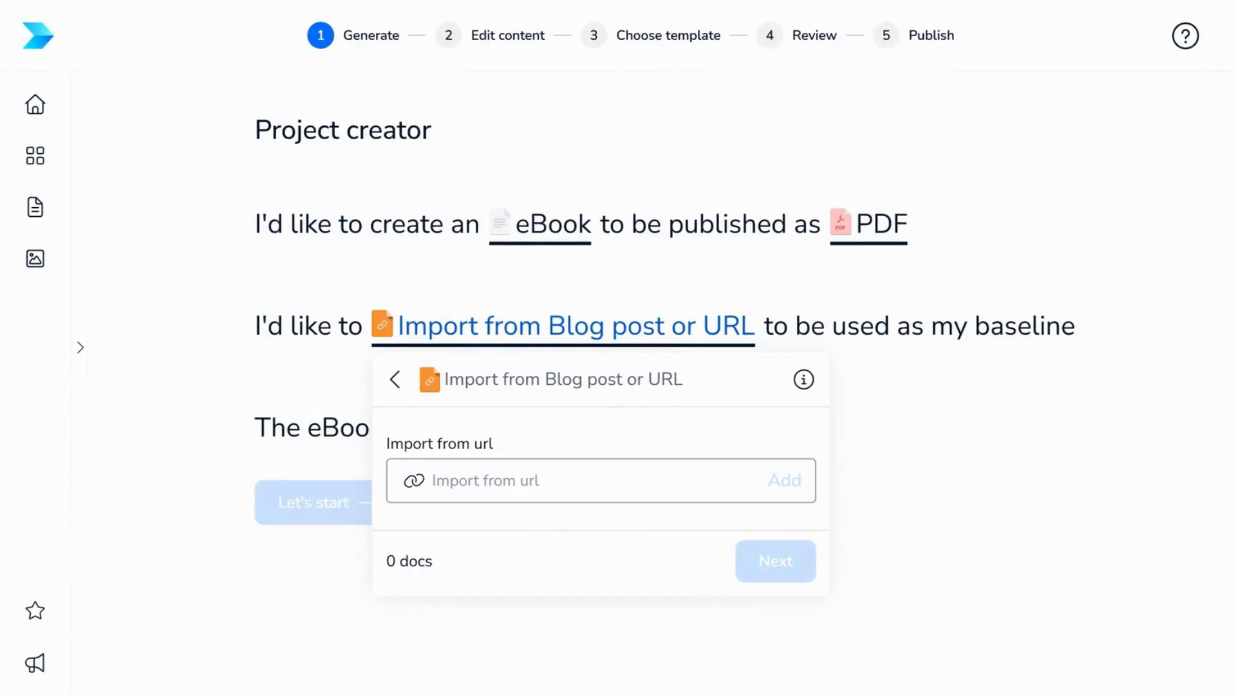
key(ctrl+v)
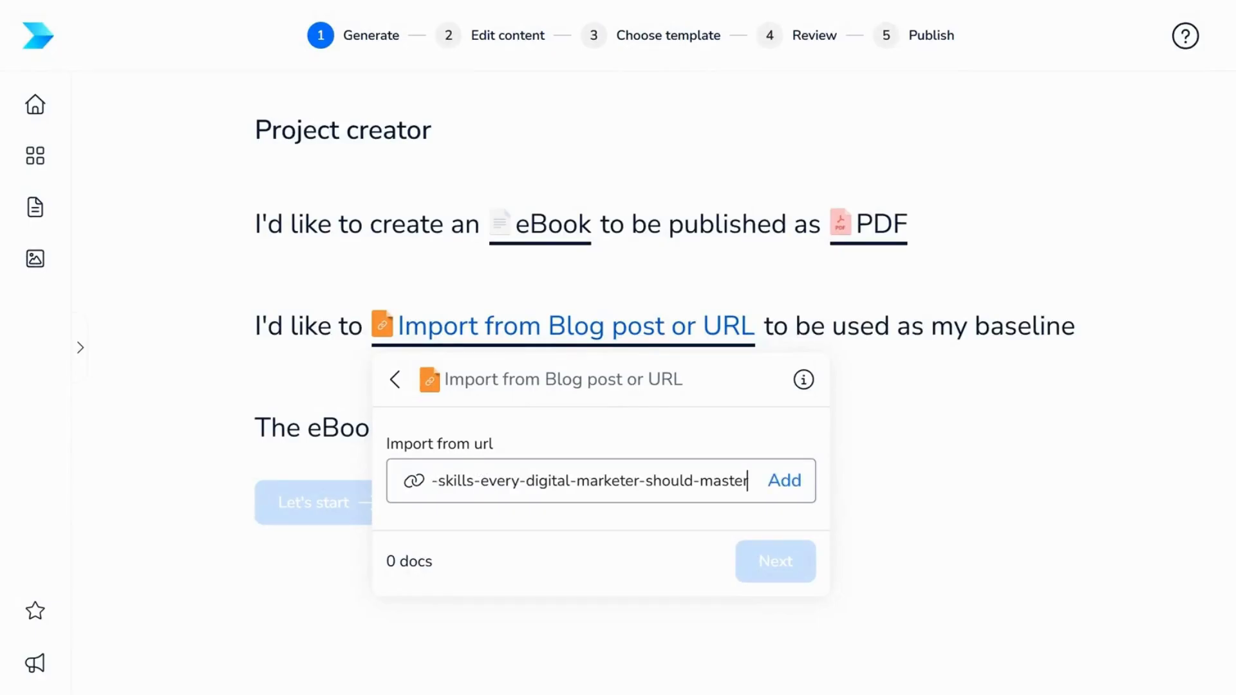
click(778, 495)
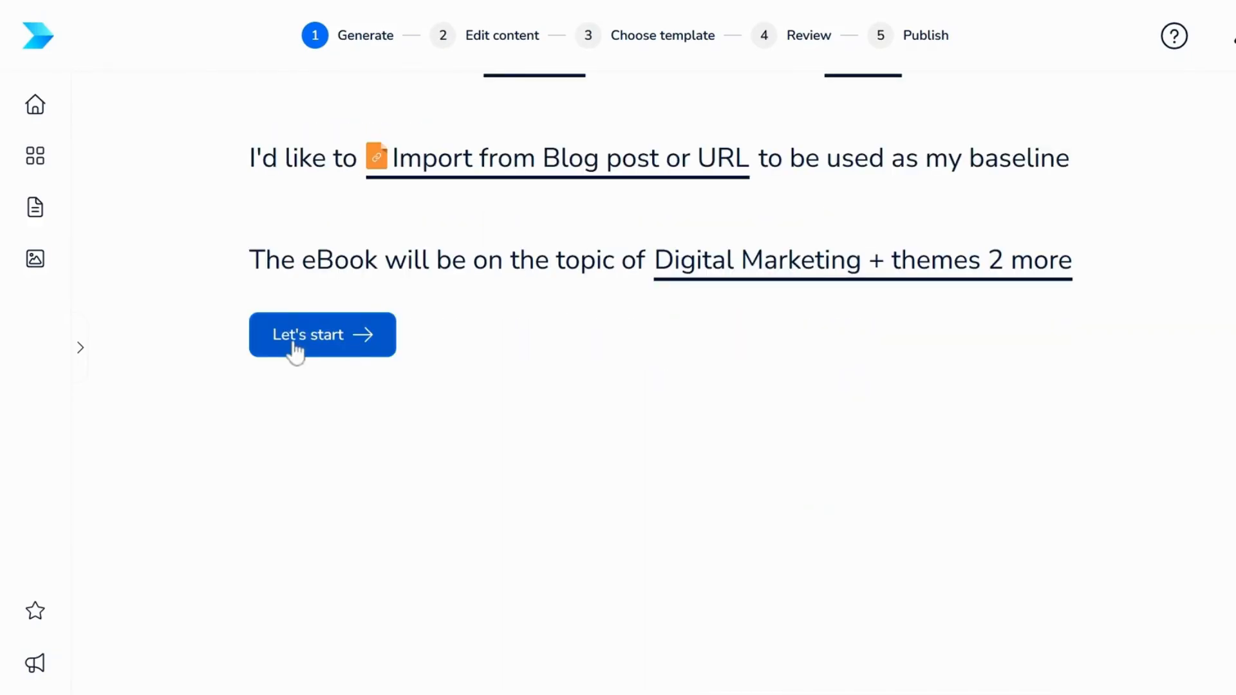
click(295, 347)
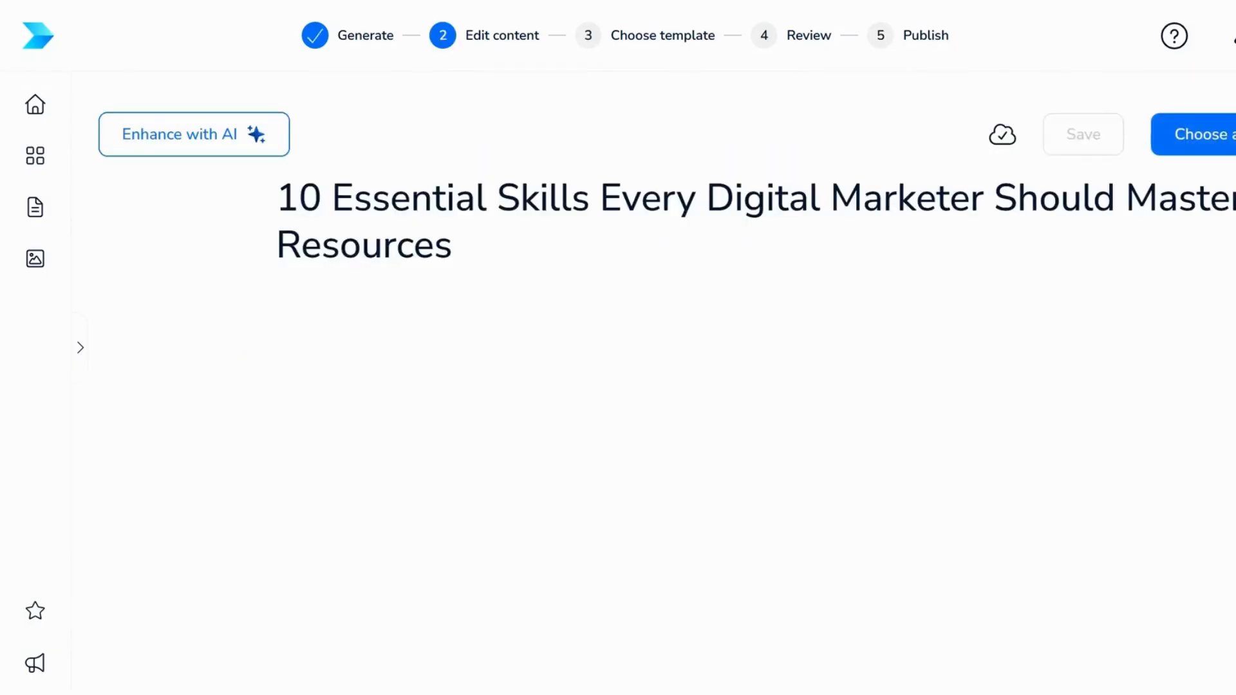
Read through the imported digital marketing article's sections and browse the eBook template gallery
click(552, 286)
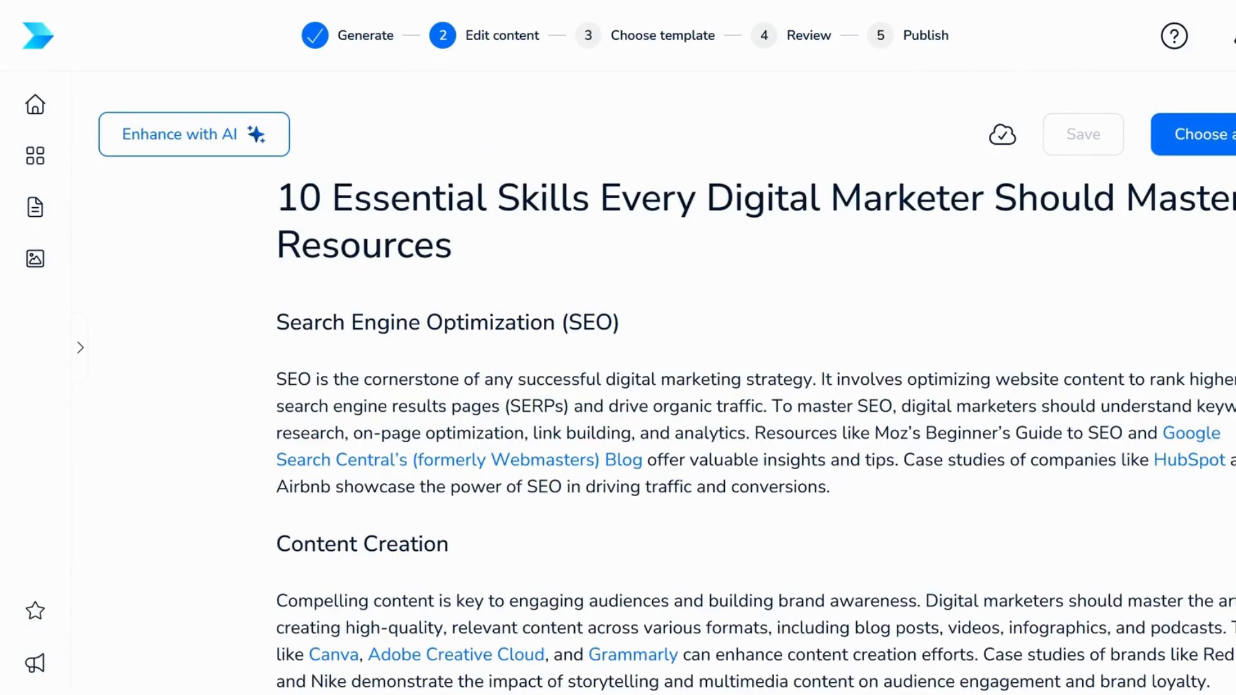
scroll(753, 386, down, 4)
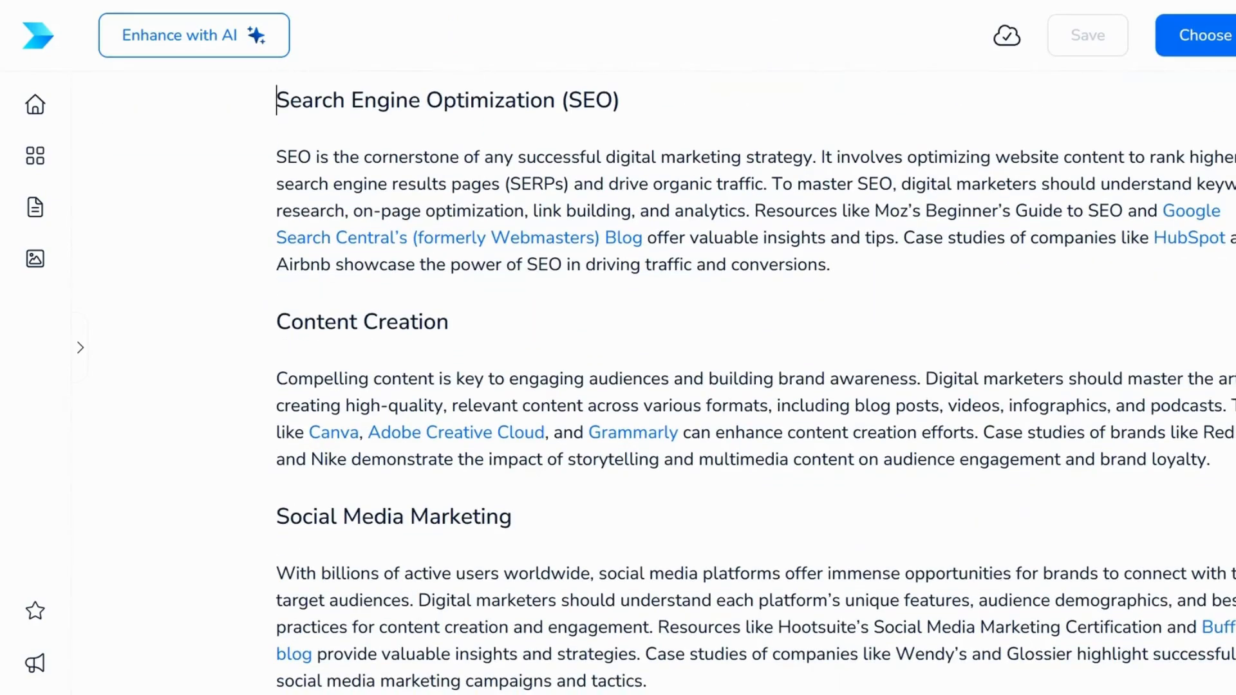
scroll(753, 386, up, 2)
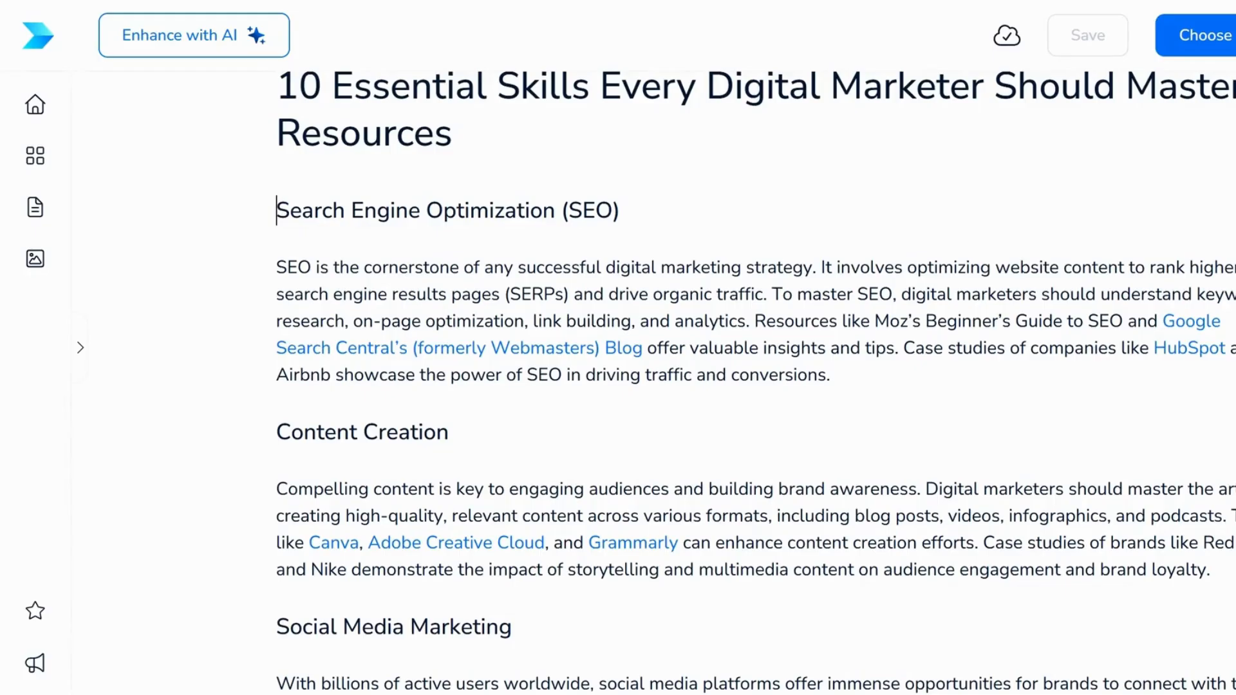
scroll(753, 386, down, 8)
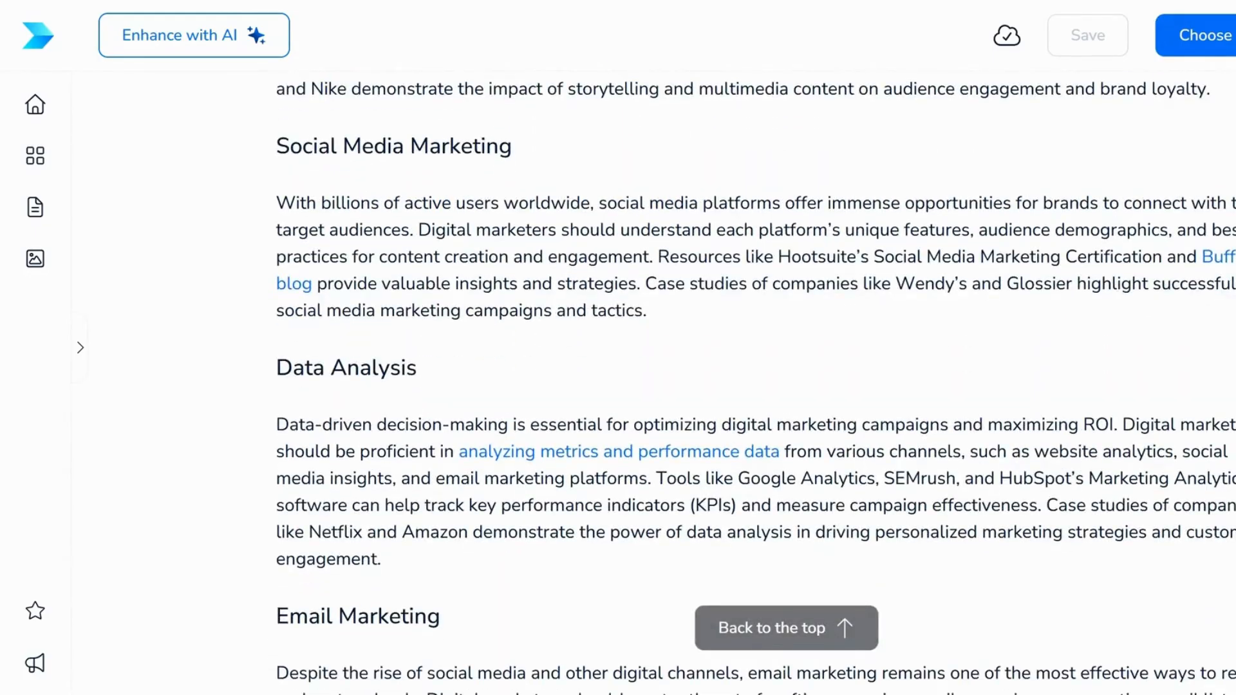
scroll(753, 386, down, 7)
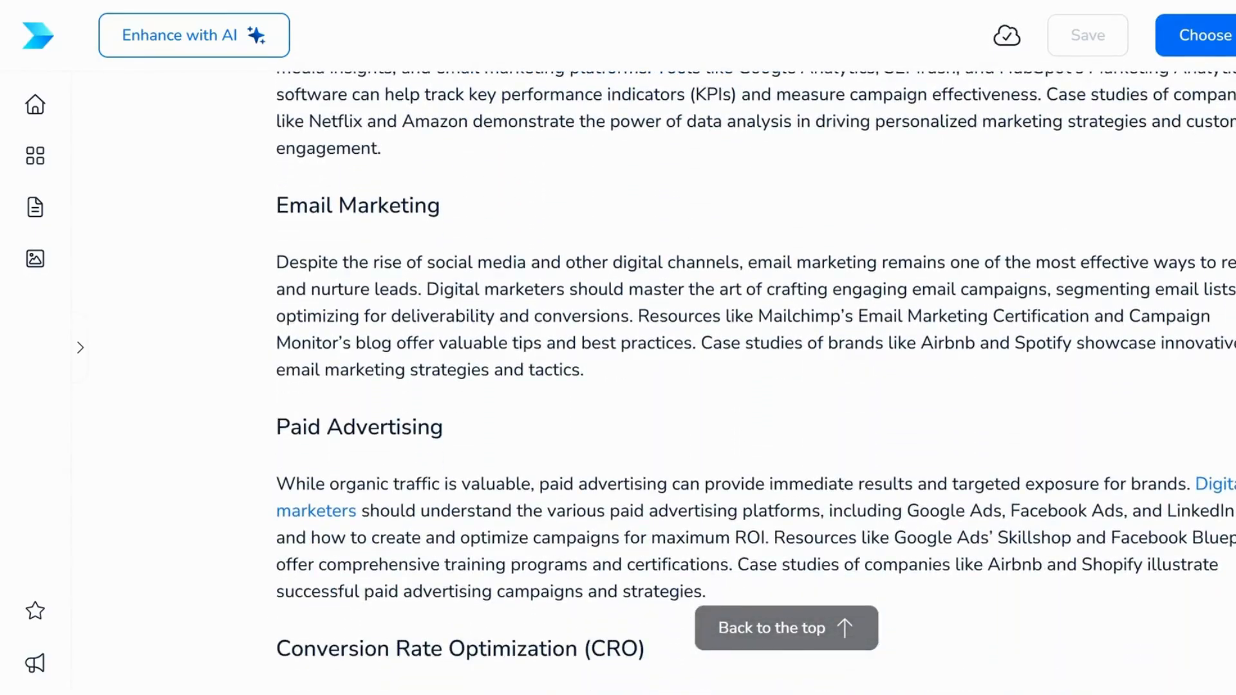
scroll(753, 386, down, 5)
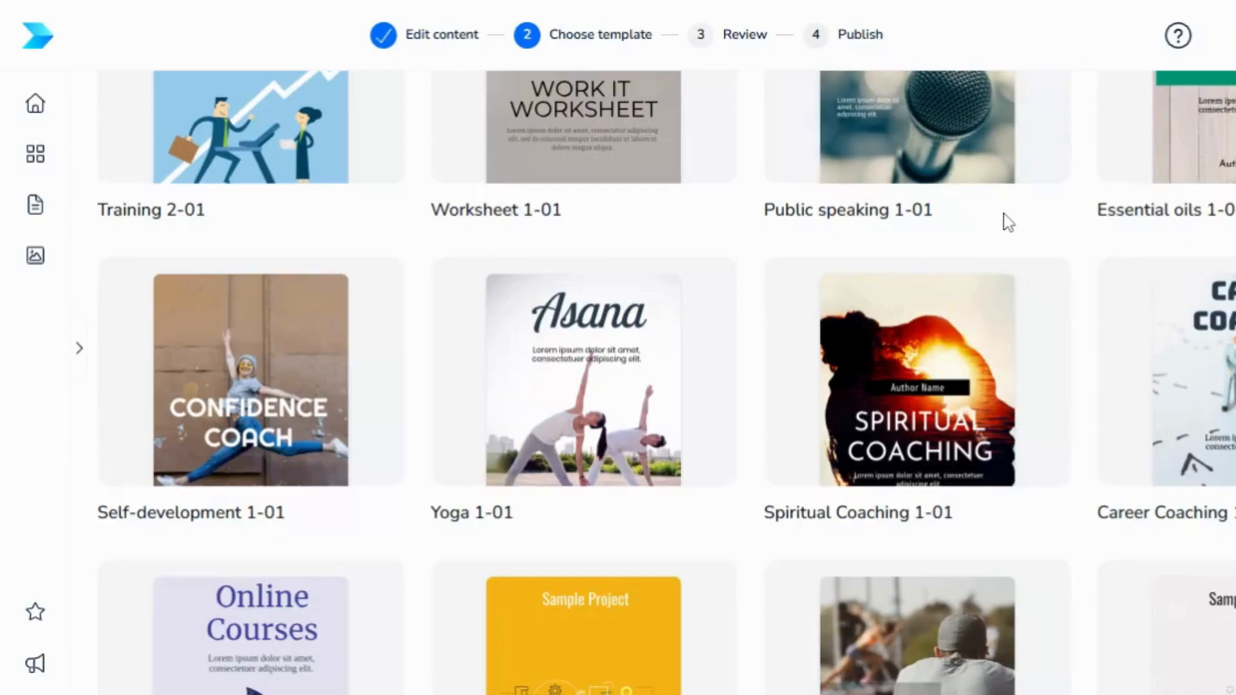
scroll(1002, 213, down, 3)
scroll(1005, 225, down, 2)
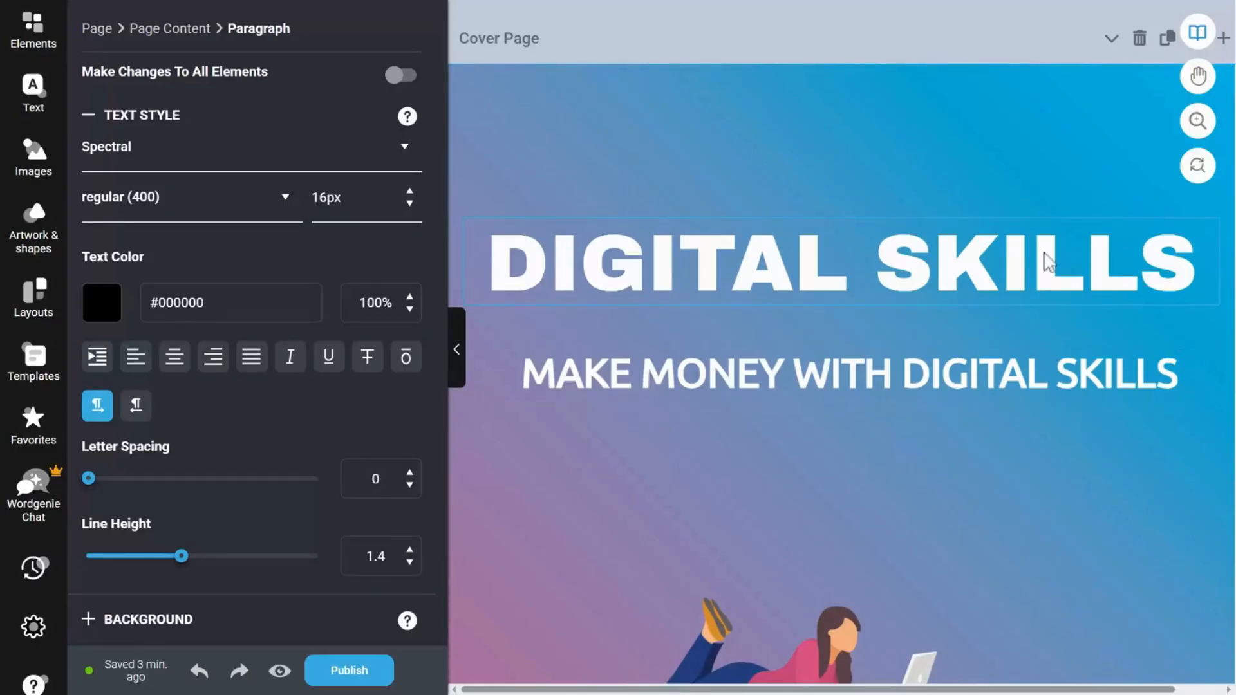
Look through the designed eBook from the DIGITAL SKILLS cover to the Chapter 1 introduction
scroll(1131, 361, down, 10)
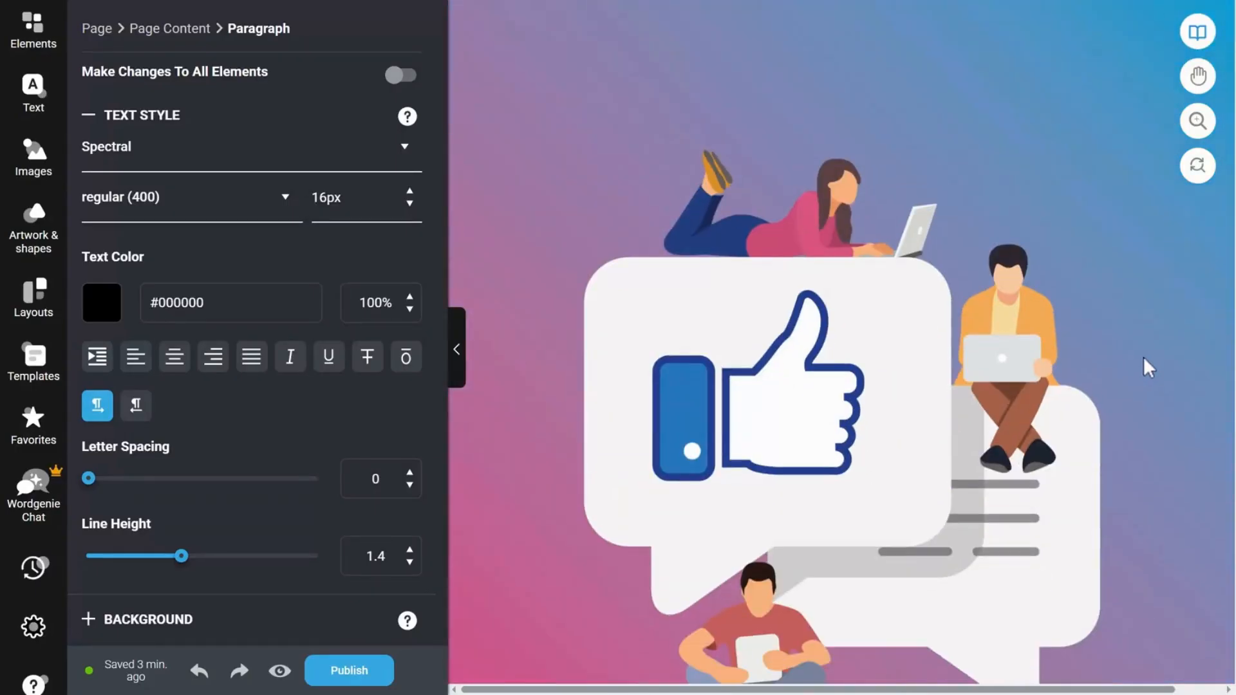
scroll(1152, 366, down, 8)
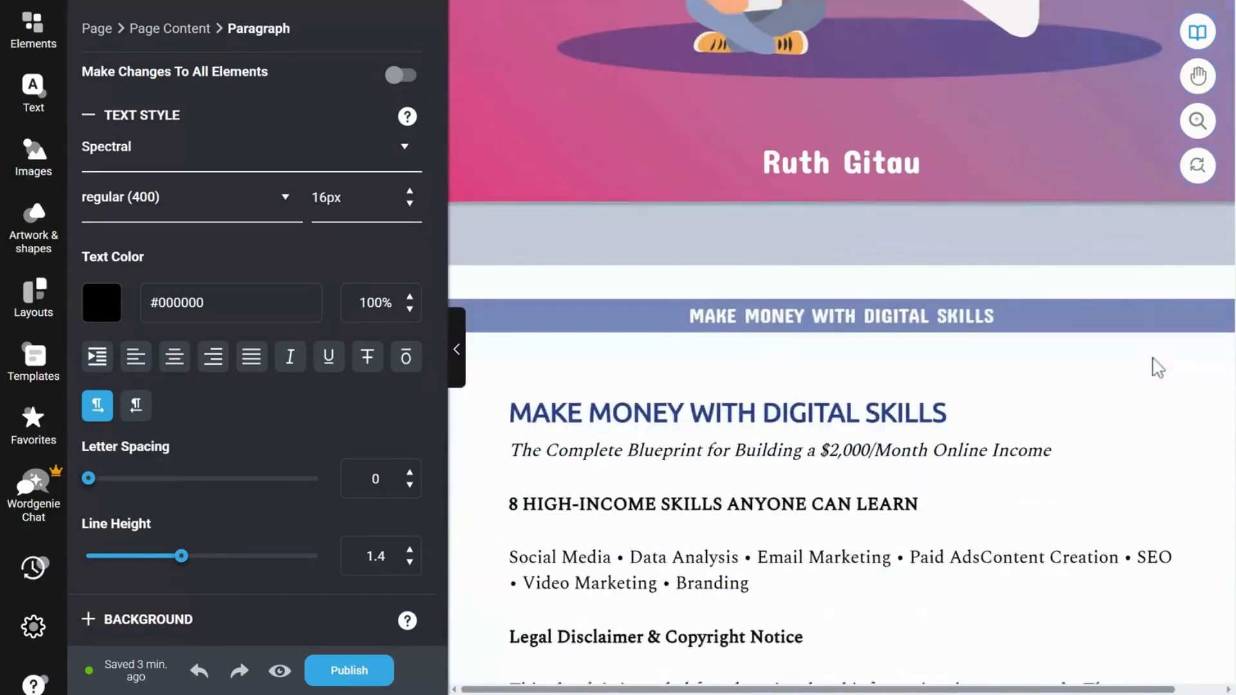
scroll(1159, 366, down, 5)
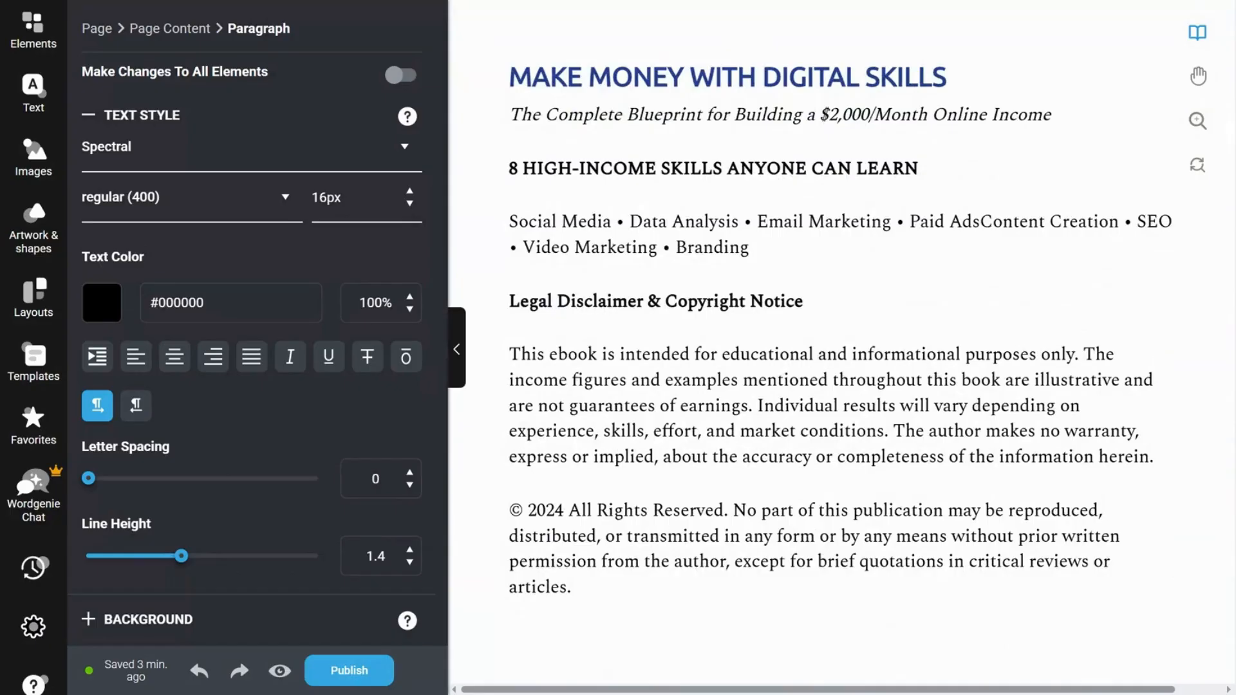
scroll(1162, 370, down, 3)
scroll(1163, 370, down, 9)
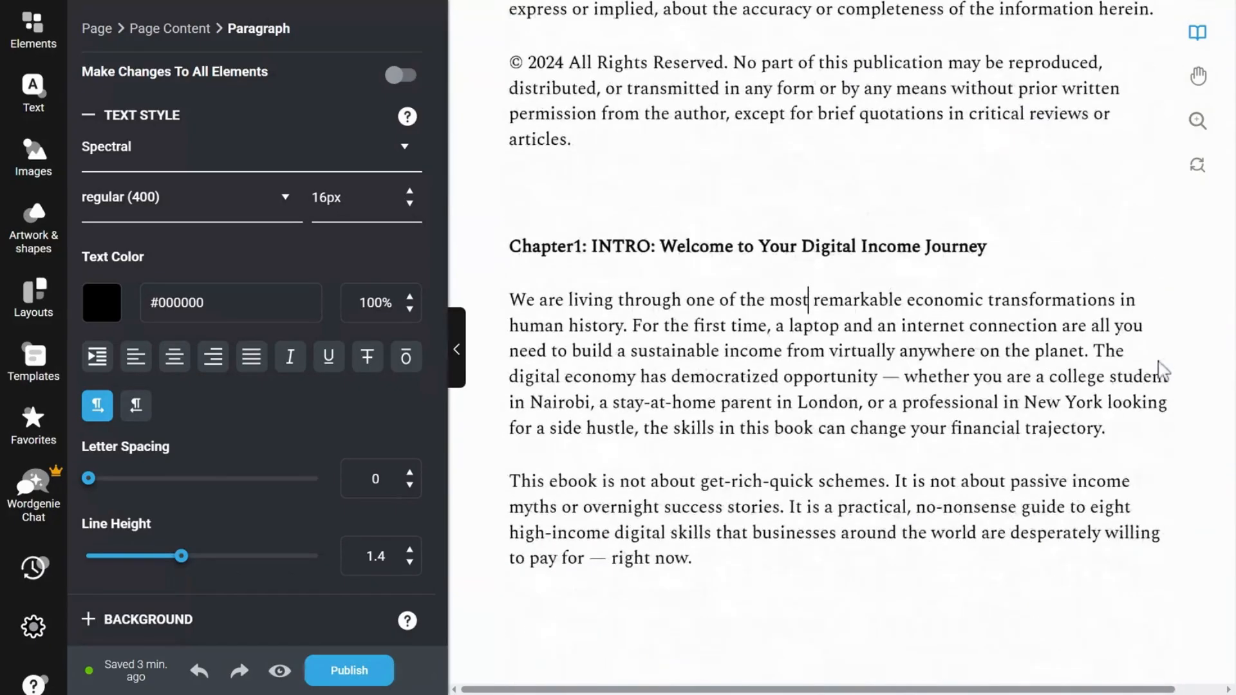
scroll(1162, 370, down, 2)
Examine the text styling of the Chapter 1 heading, the introductory paragraphs and the "Who This Book Is For" bullet list
click(723, 264)
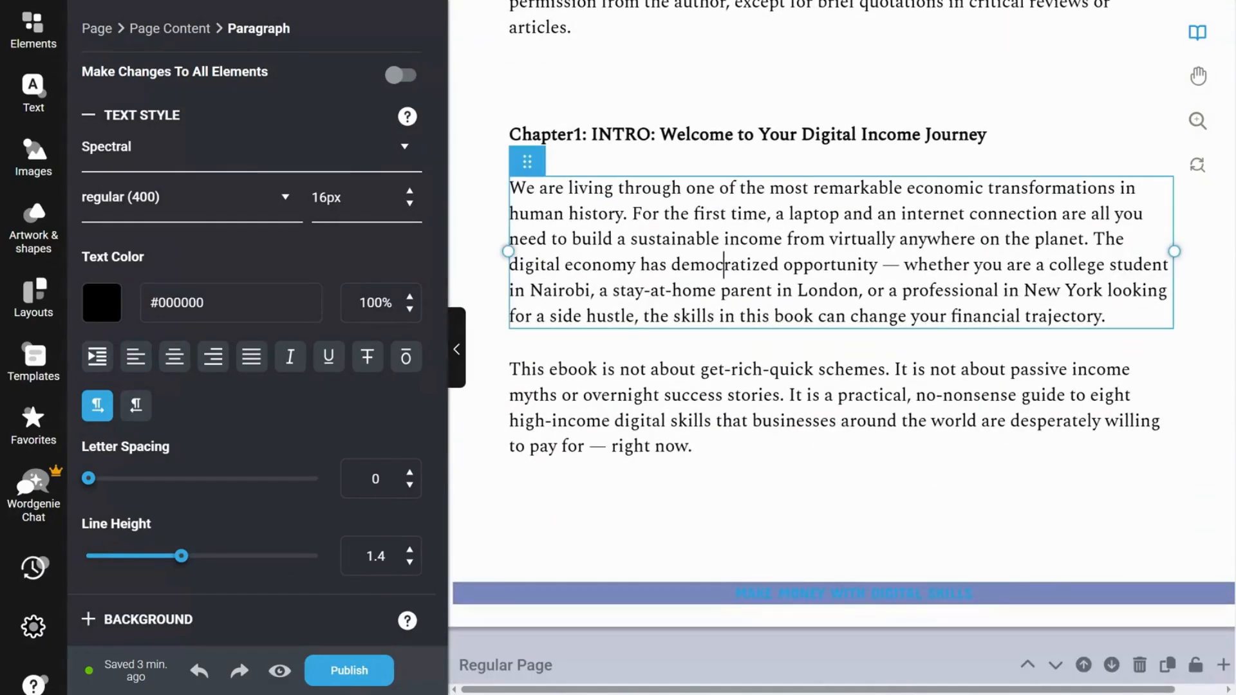
triple_click(635, 137)
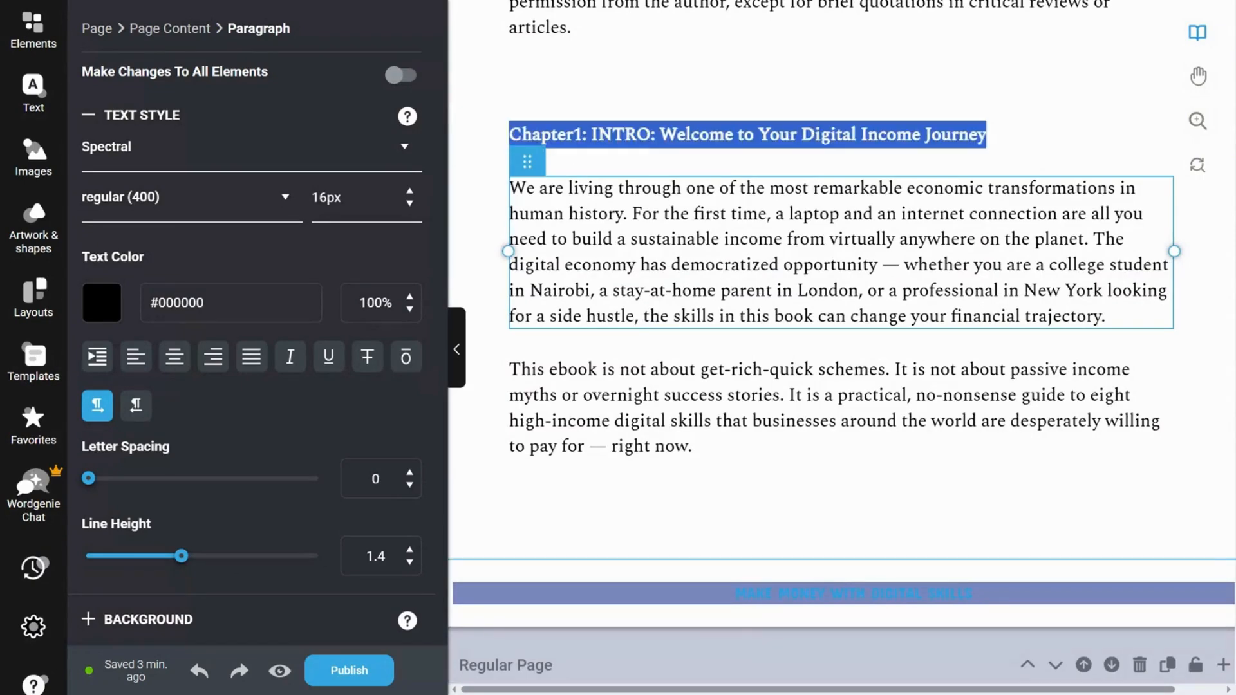
scroll(1146, 334, down, 6)
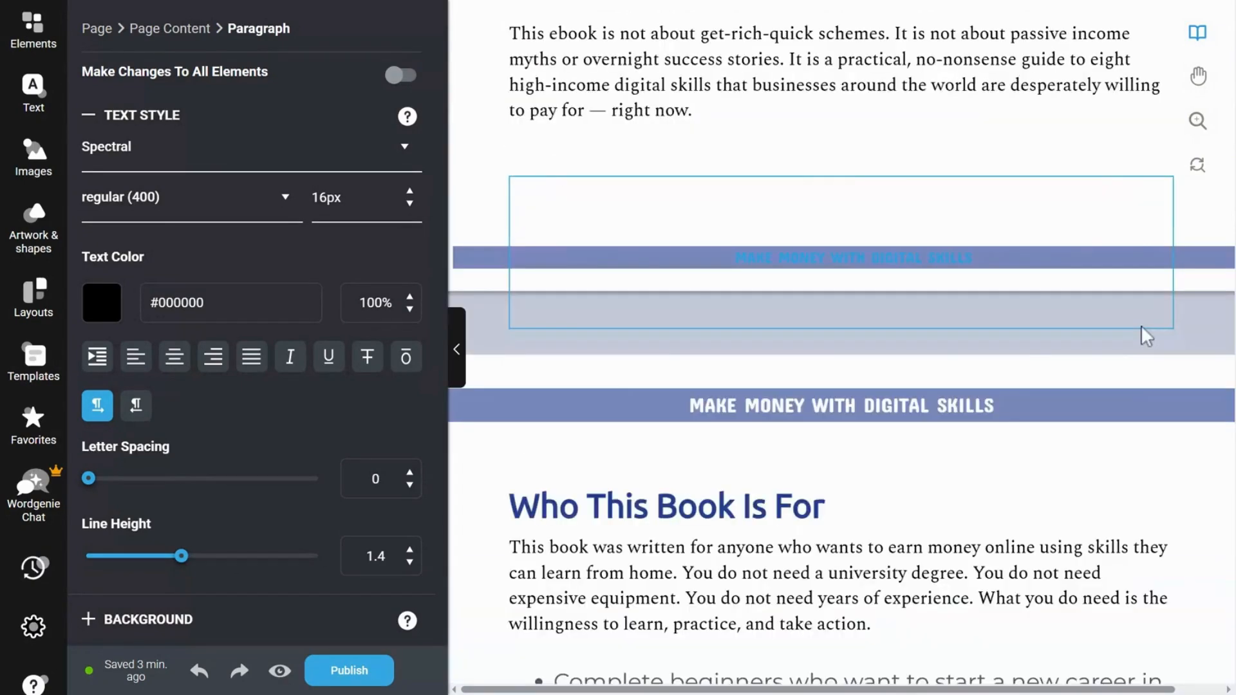
scroll(1145, 335, down, 4)
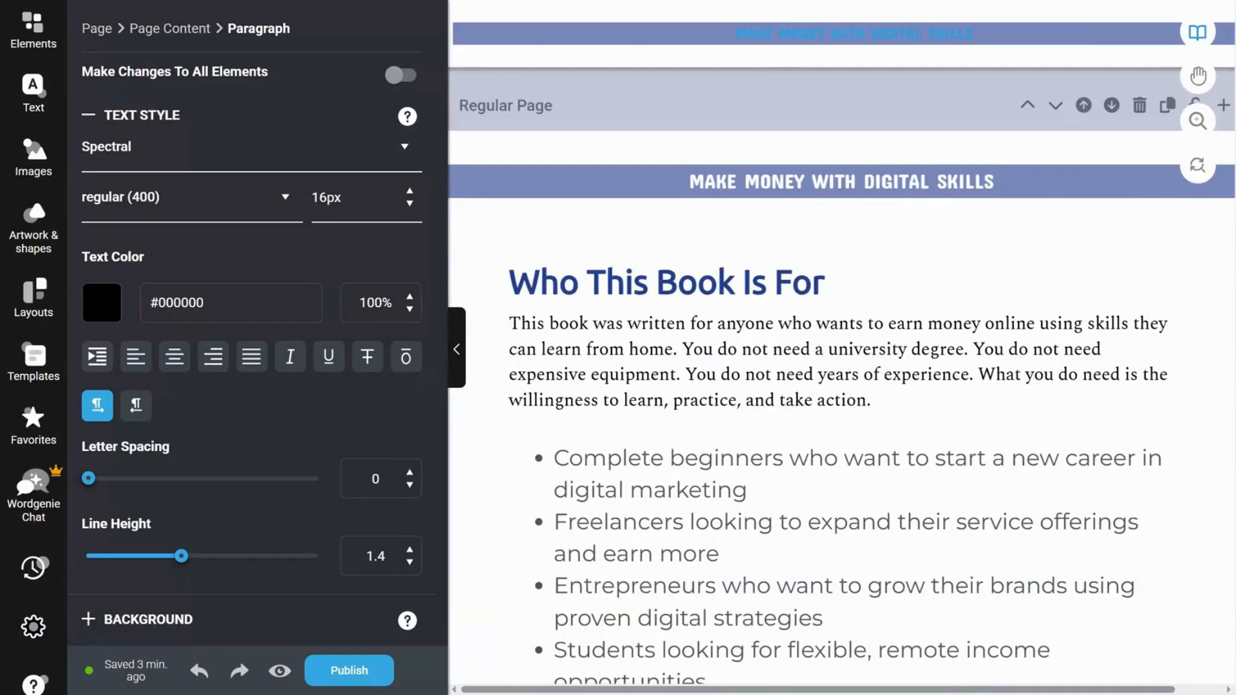
click(682, 349)
scroll(772, 357, up, 4)
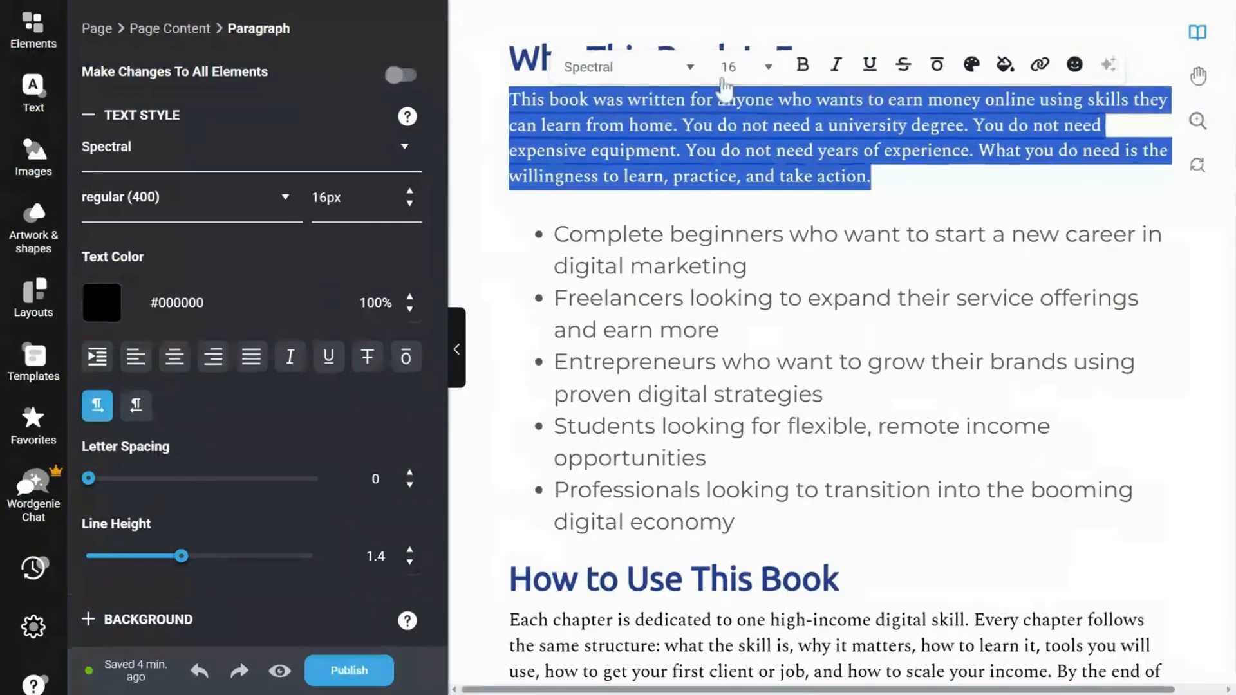
click(723, 264)
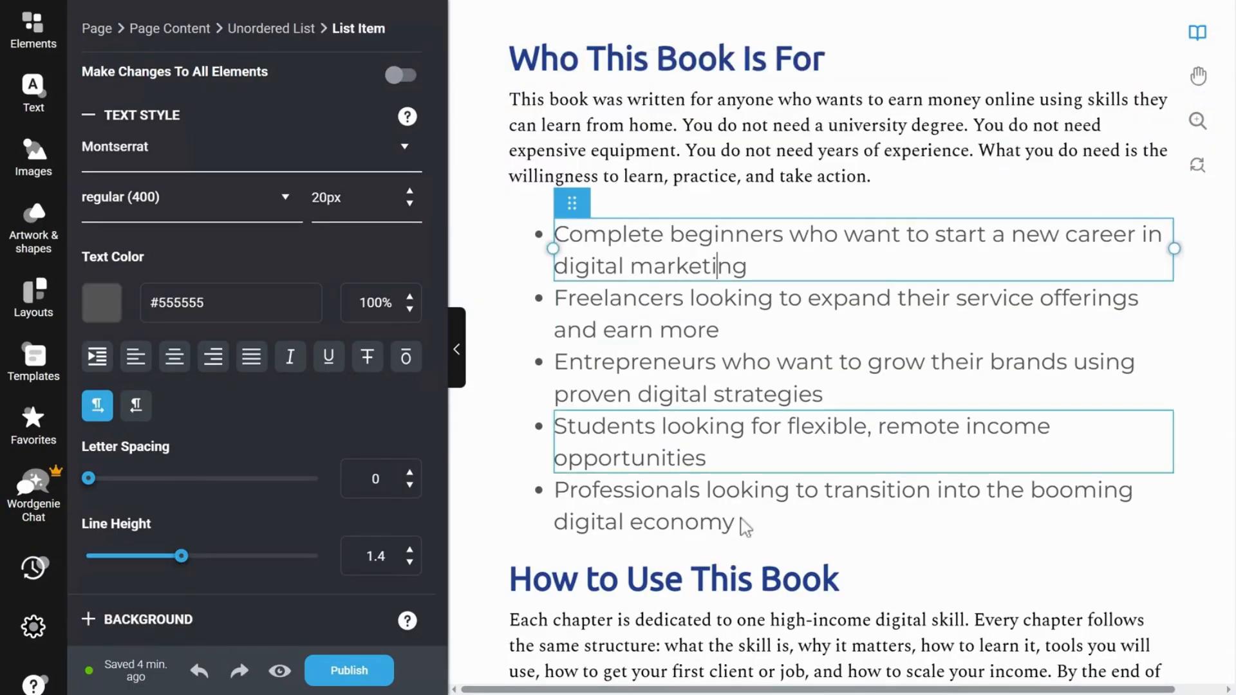
click(745, 525)
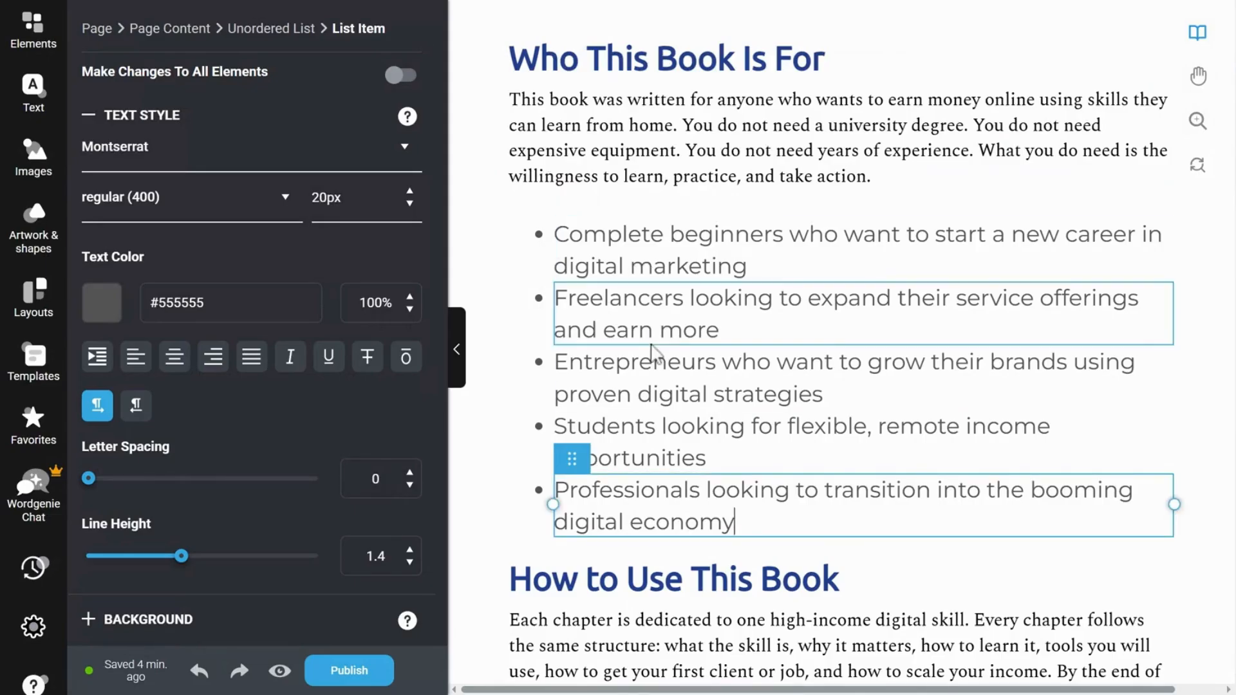
scroll(653, 352, down, 15)
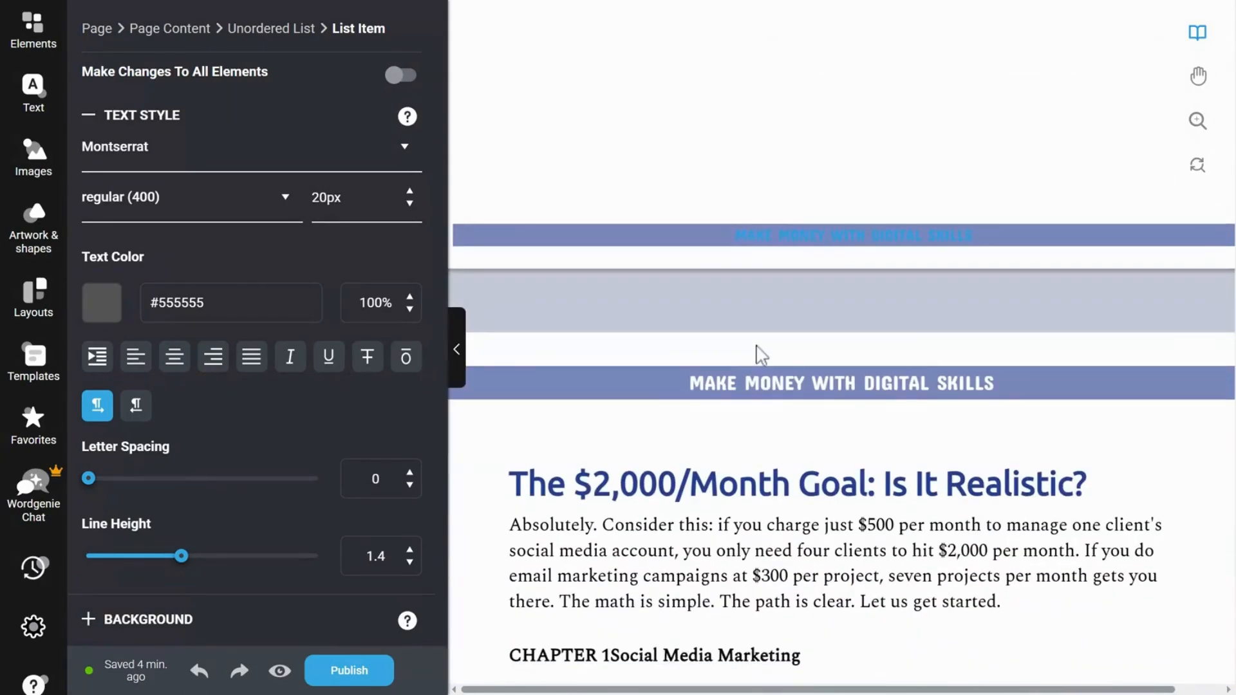
scroll(761, 354, down, 4)
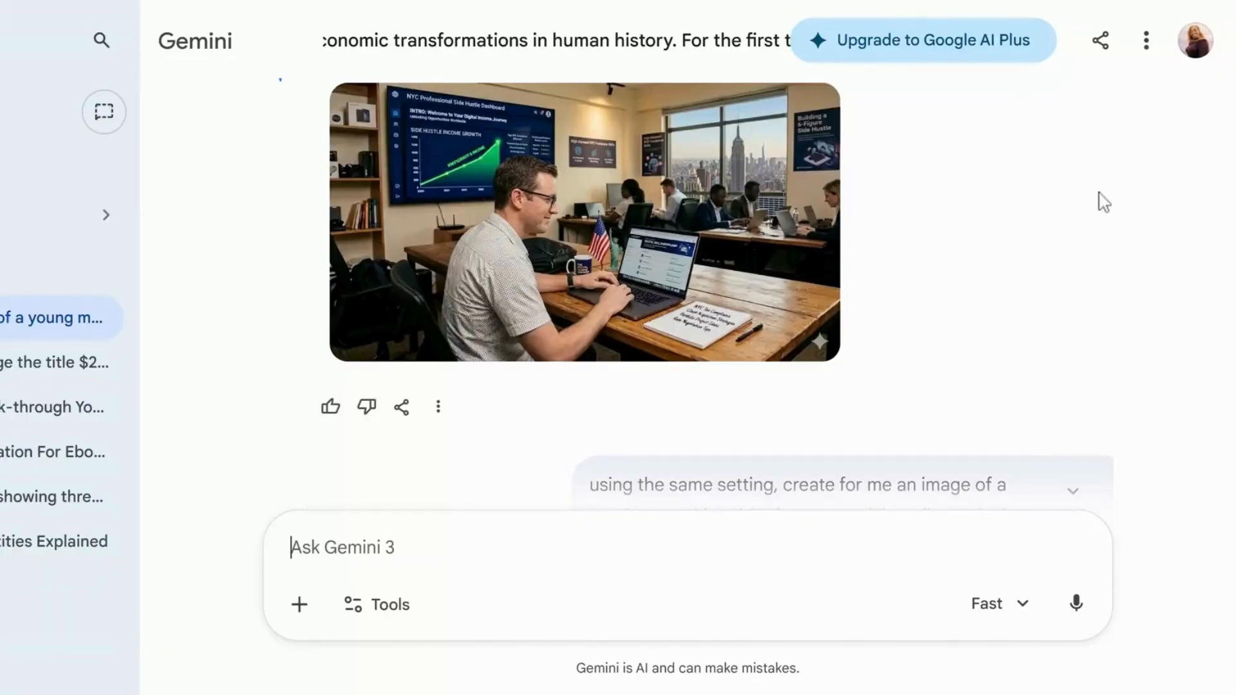
Examine the images generated in the Gemini chat for the social media marketing and data analysis topics
scroll(1103, 202, down, 7)
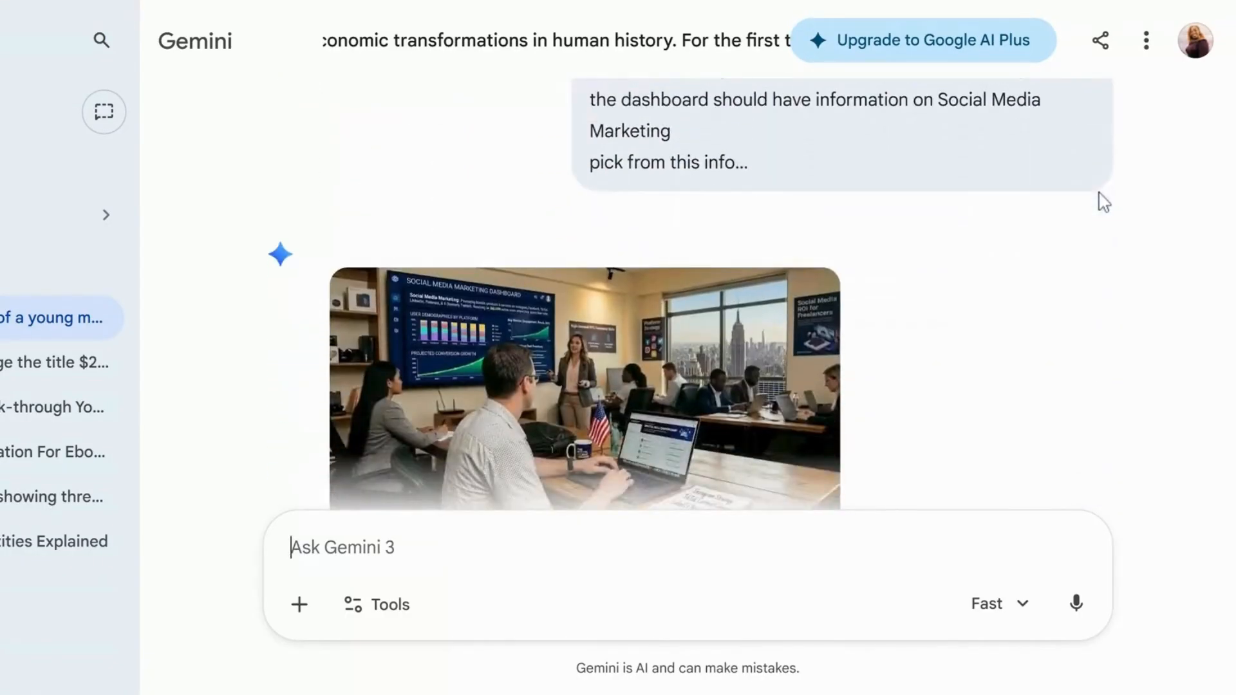
scroll(1103, 202, down, 4)
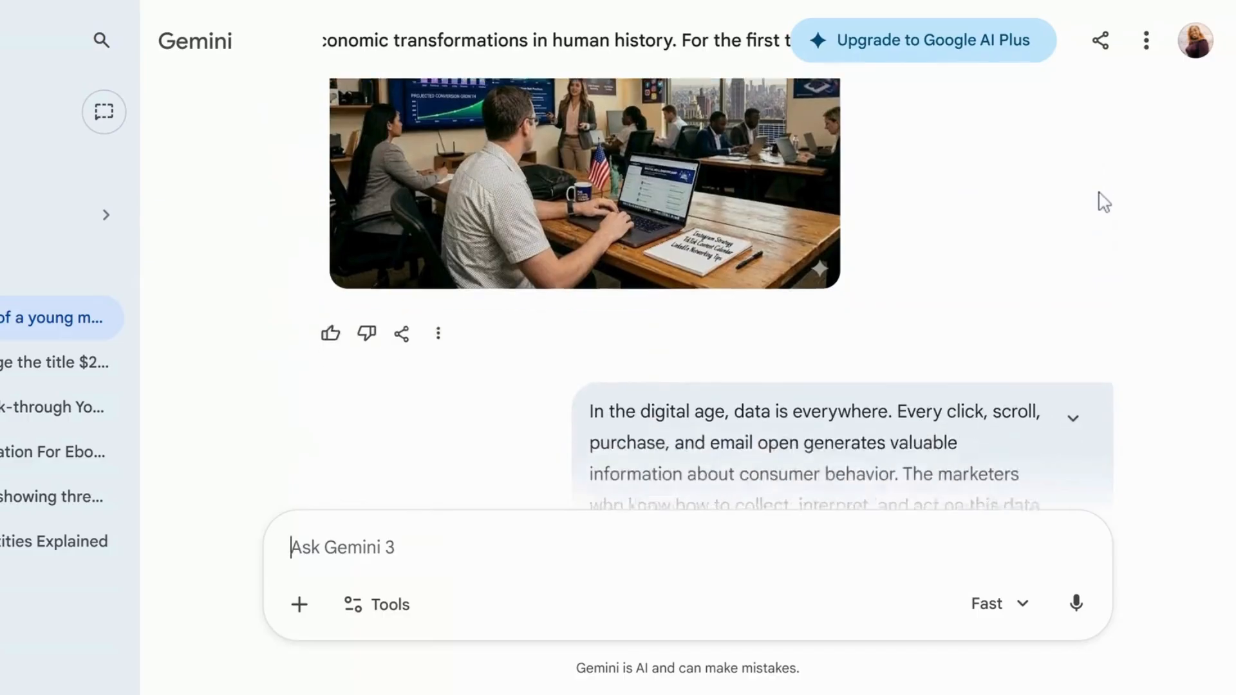
scroll(1099, 193, down, 6)
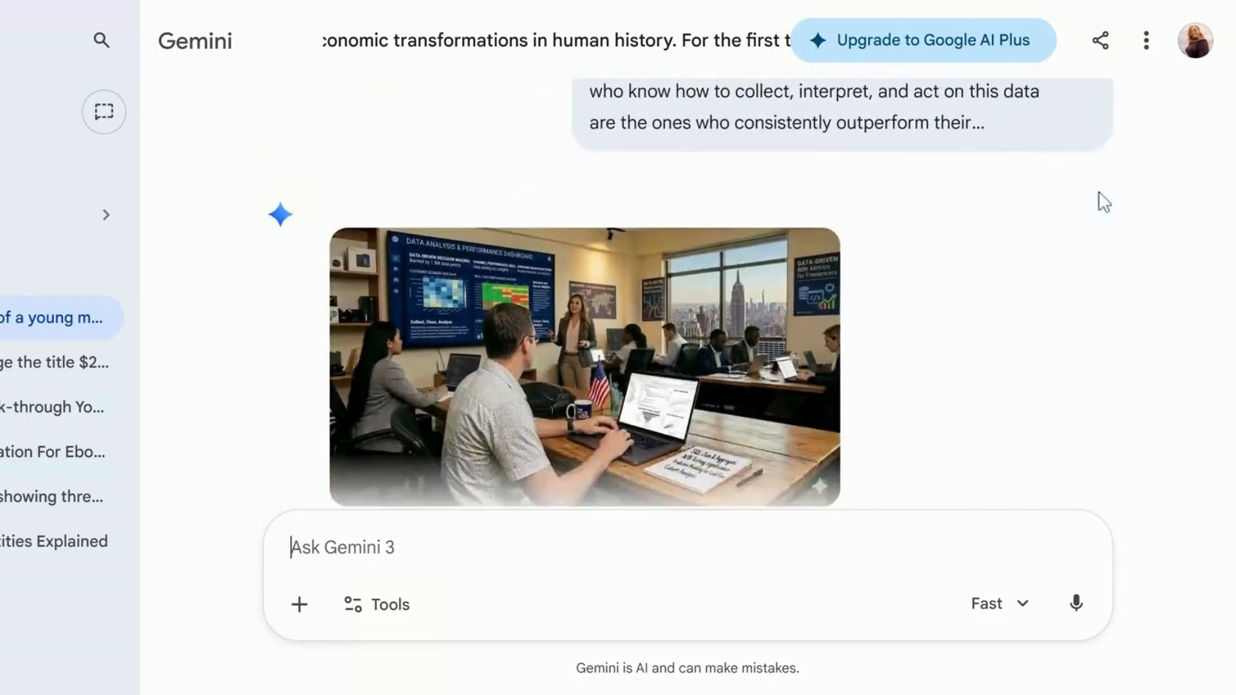
scroll(1103, 202, down, 2)
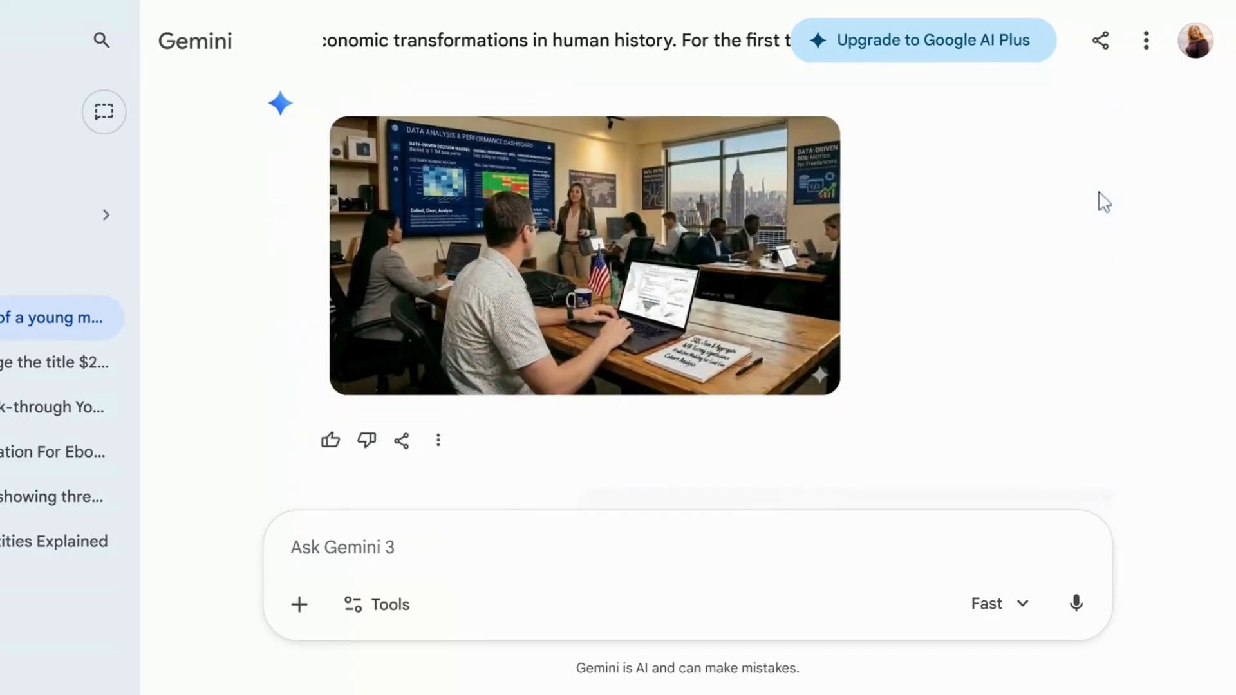
Examine the Gemini images generated for the email marketing and paid advertising topics, viewing the paid advertising one at full size
scroll(1103, 202, down, 4)
scroll(1103, 202, down, 5)
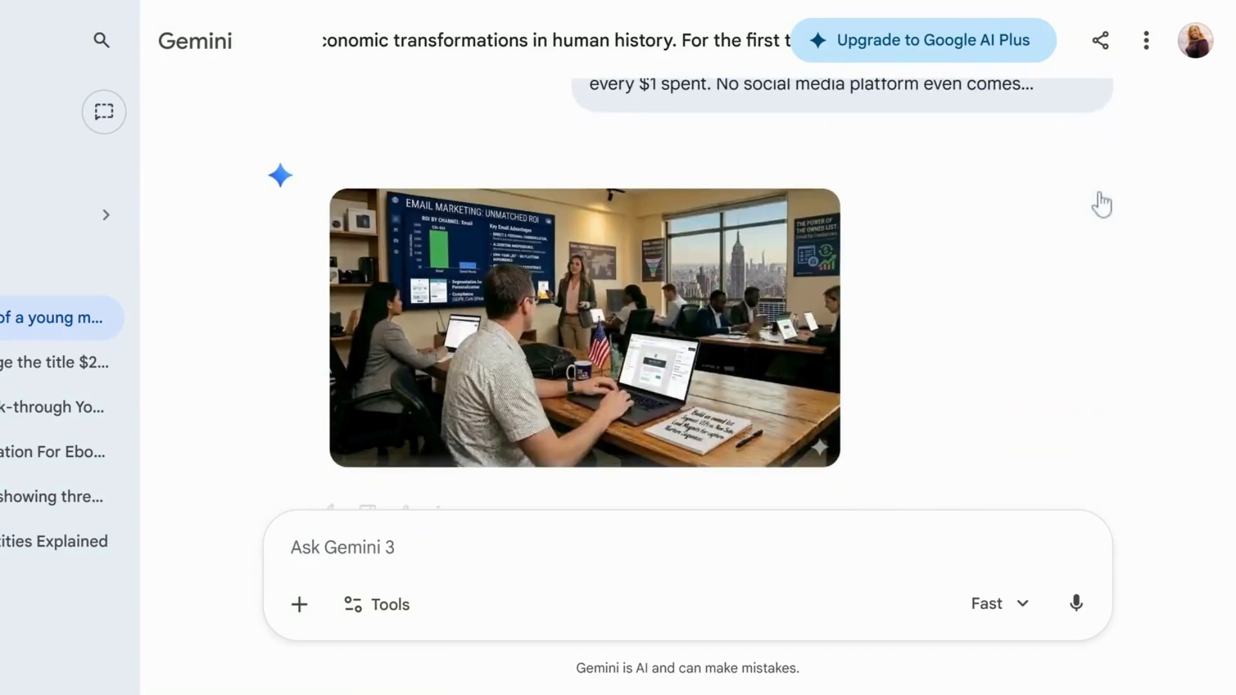
scroll(1101, 205, down, 4)
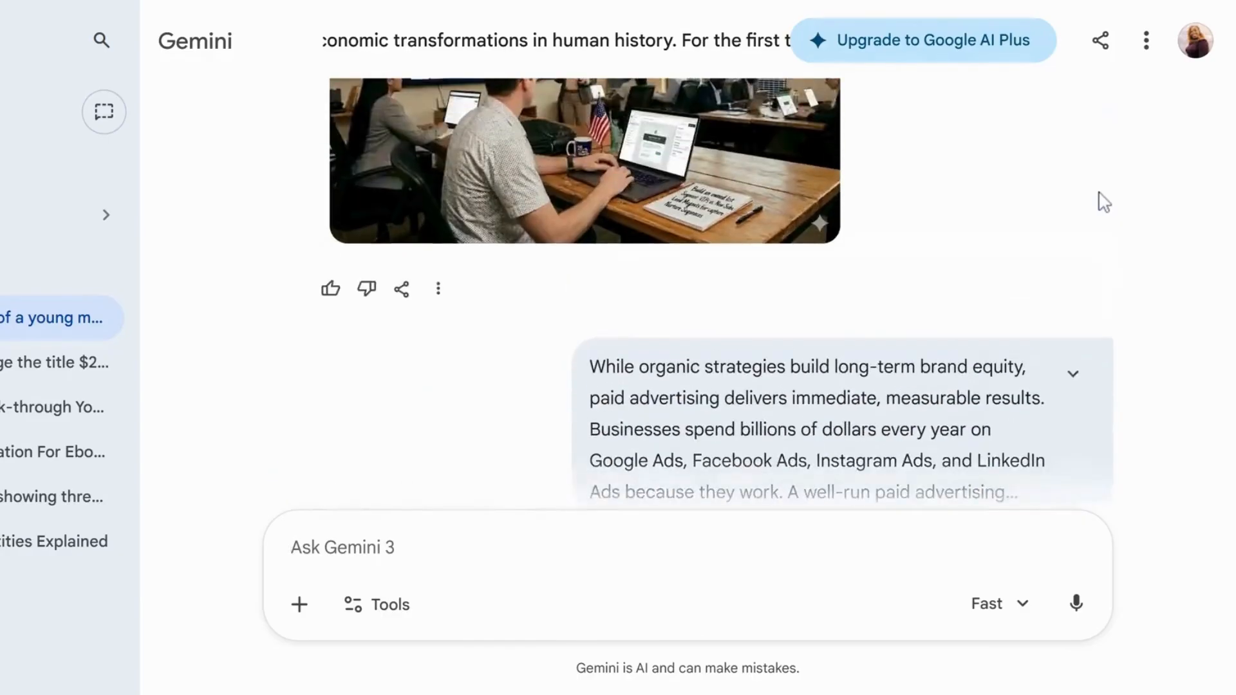
scroll(1103, 202, down, 7)
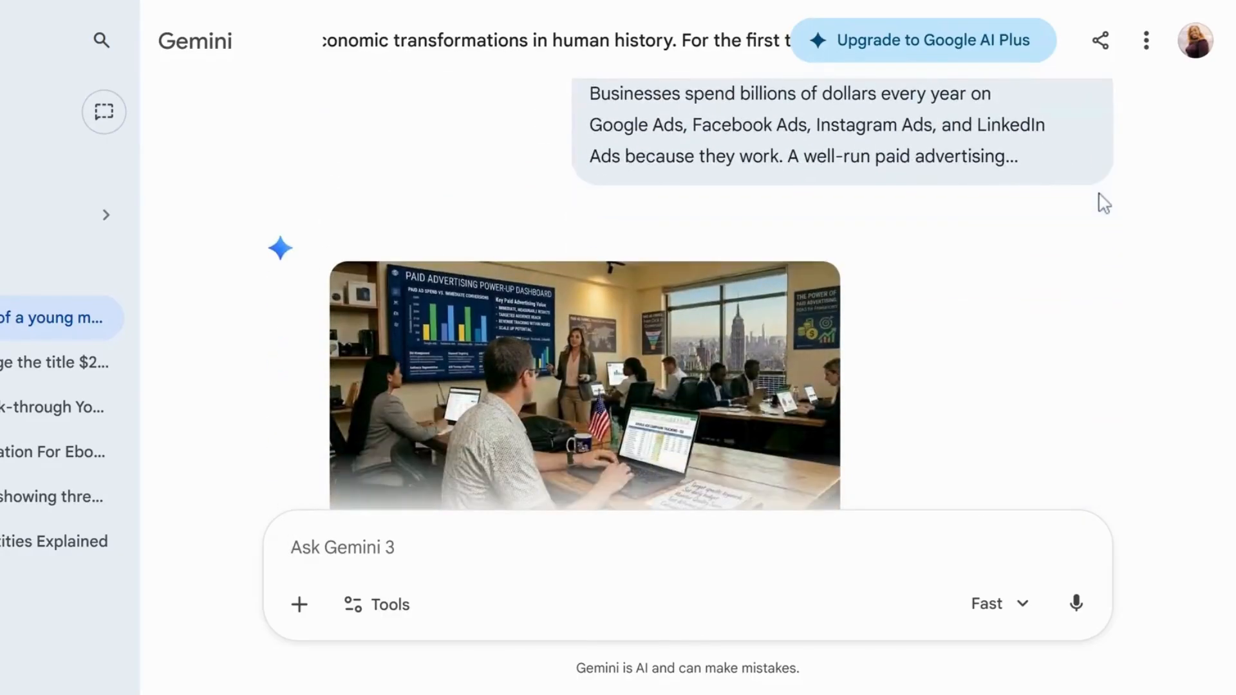
click(493, 269)
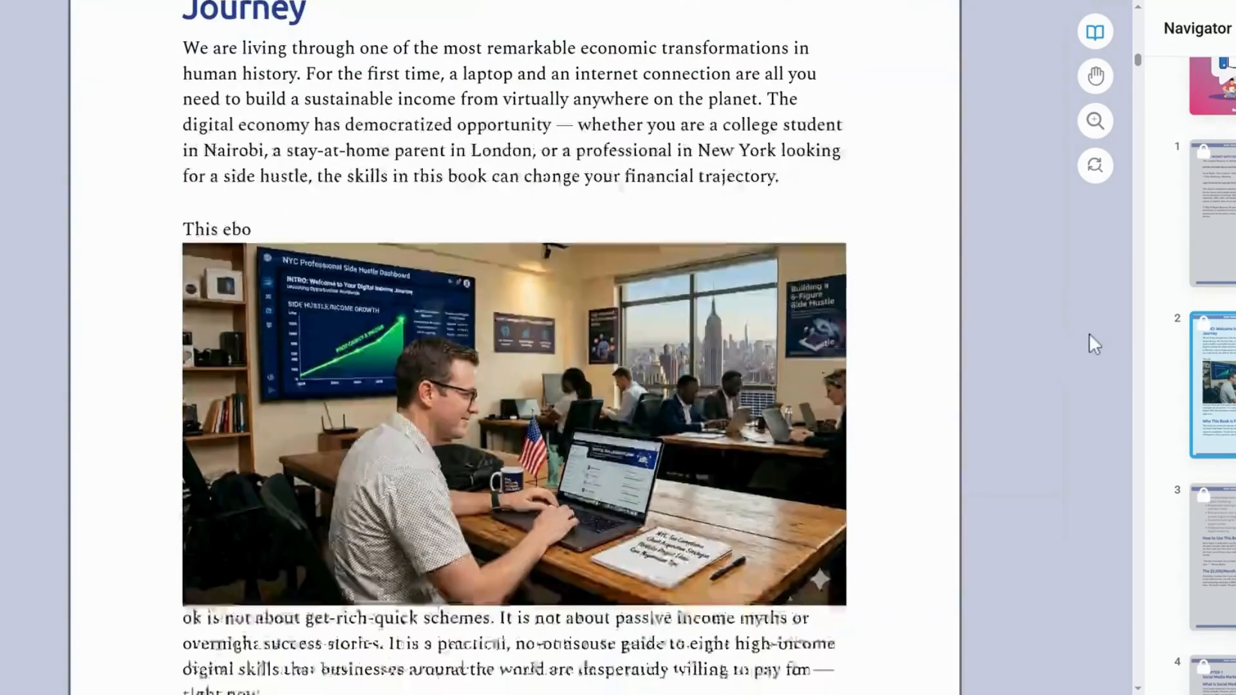
In the eBook editor, unlock the INTRO page and move its office image above the whole "This ebook is not about get-rich-quick schemes" paragraph
scroll(1087, 341, down, 1)
scroll(1069, 345, up, 6)
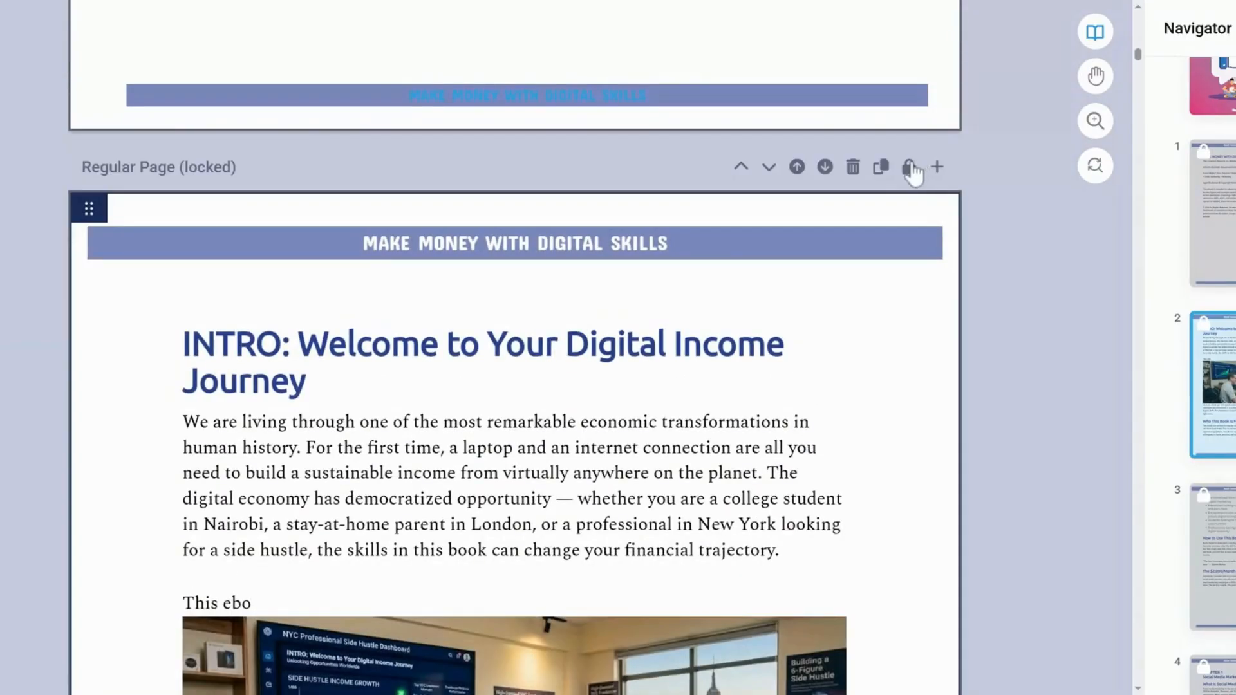
click(908, 167)
scroll(1038, 329, down, 6)
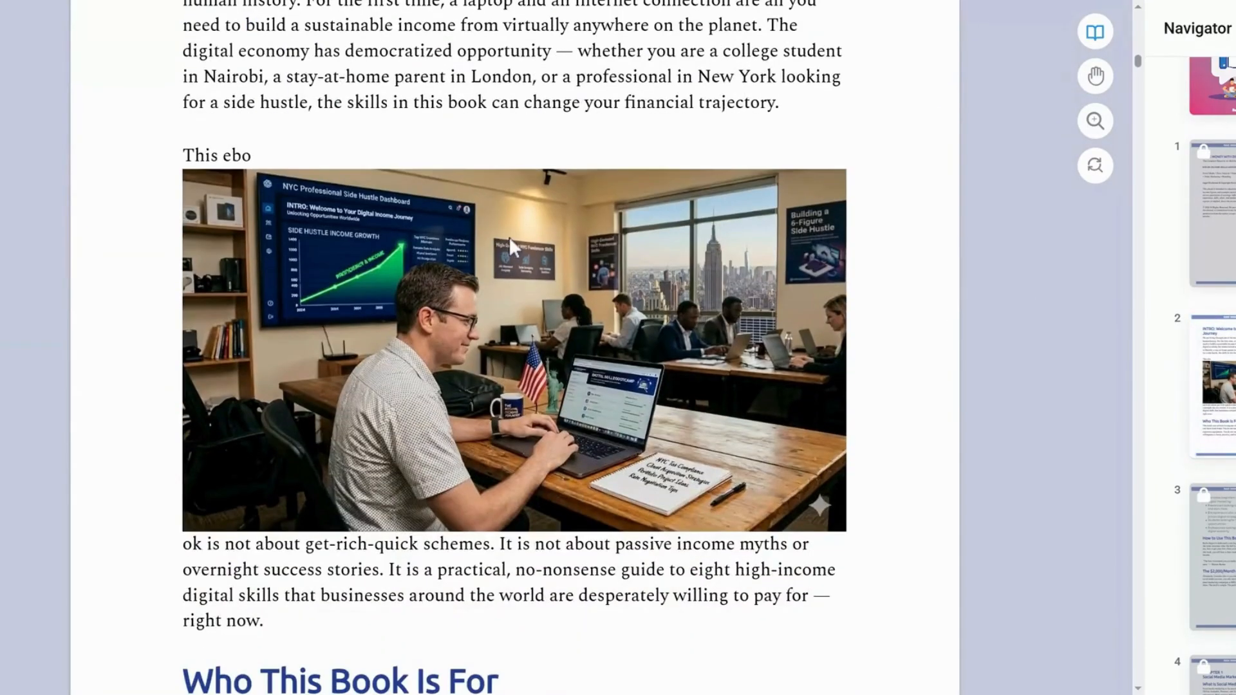
click(195, 155)
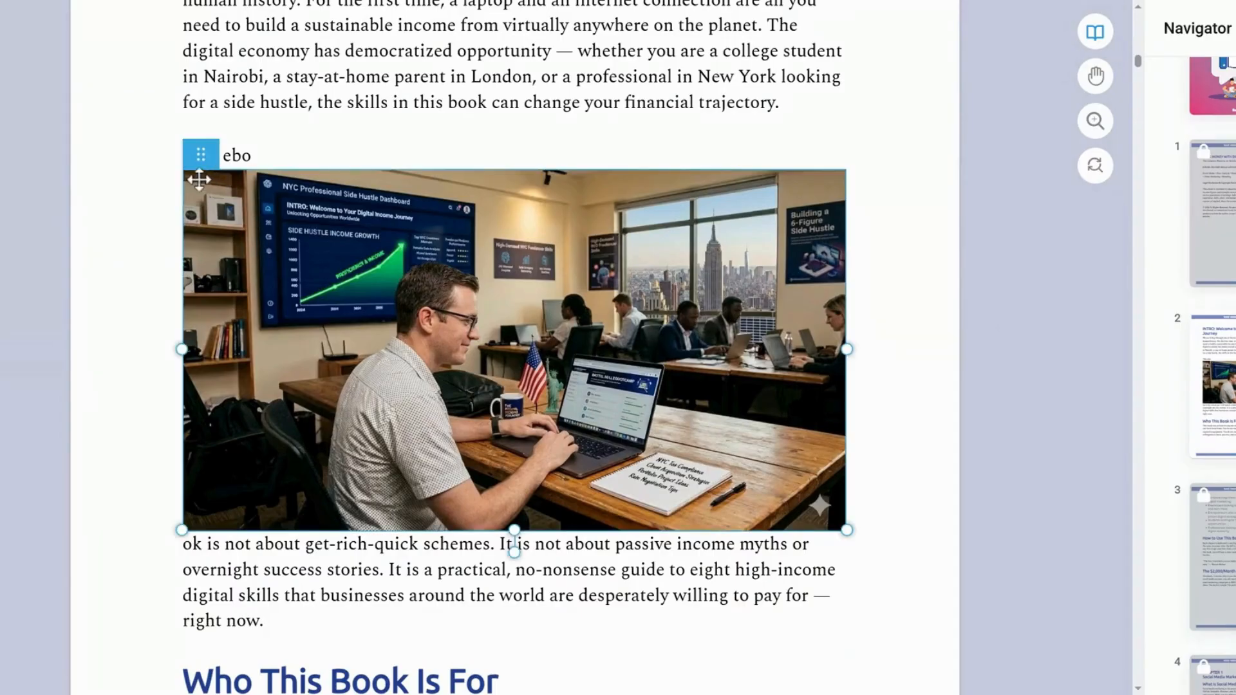
drag(196, 155, 248, 196)
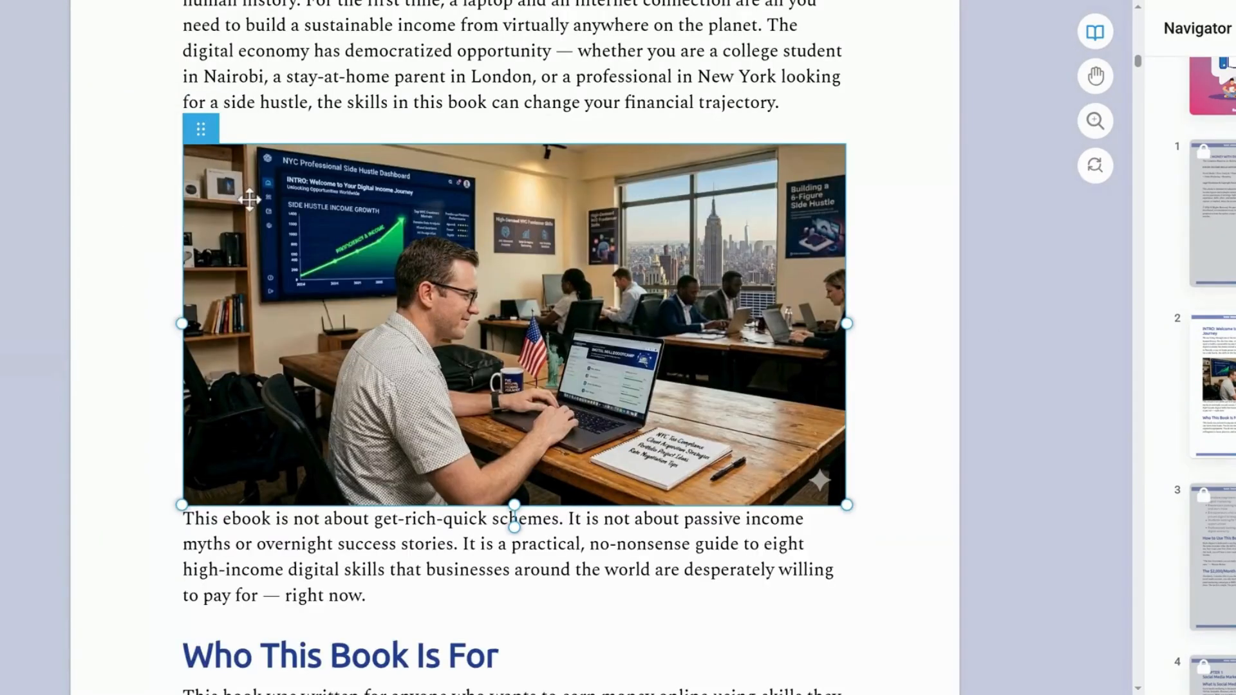
click(925, 256)
Check the rest of the INTRO page's layout and lock the page again
scroll(914, 283, down, 5)
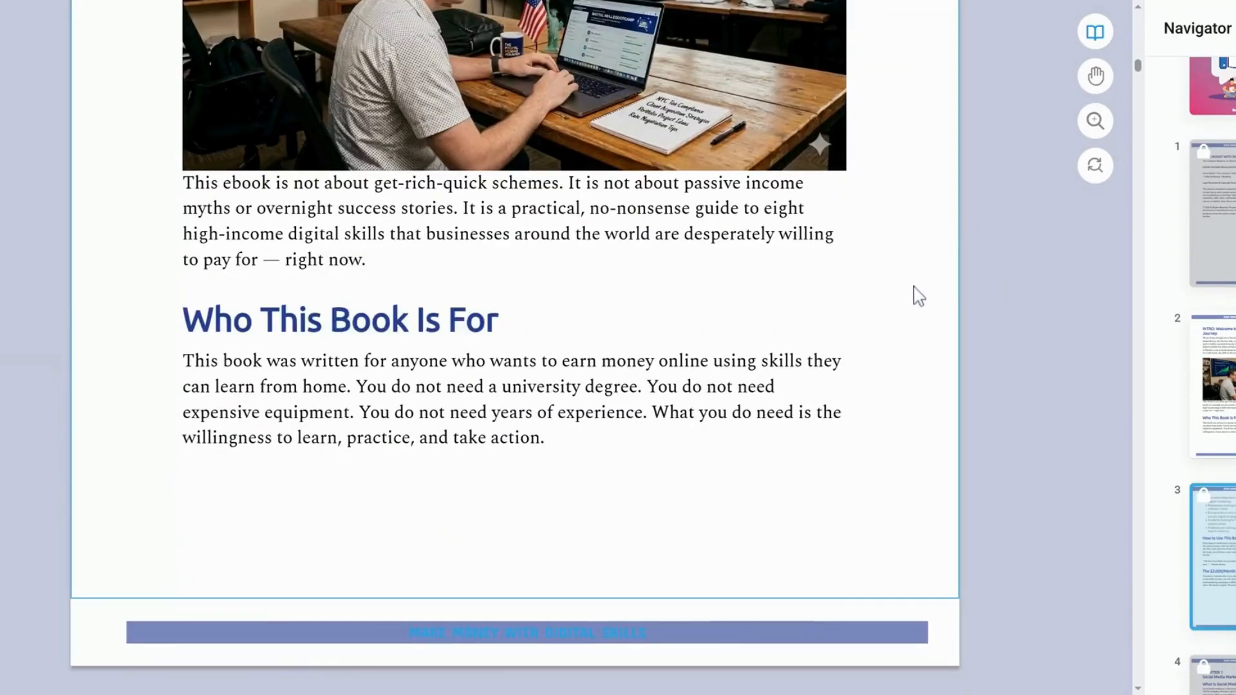
scroll(914, 296, up, 15)
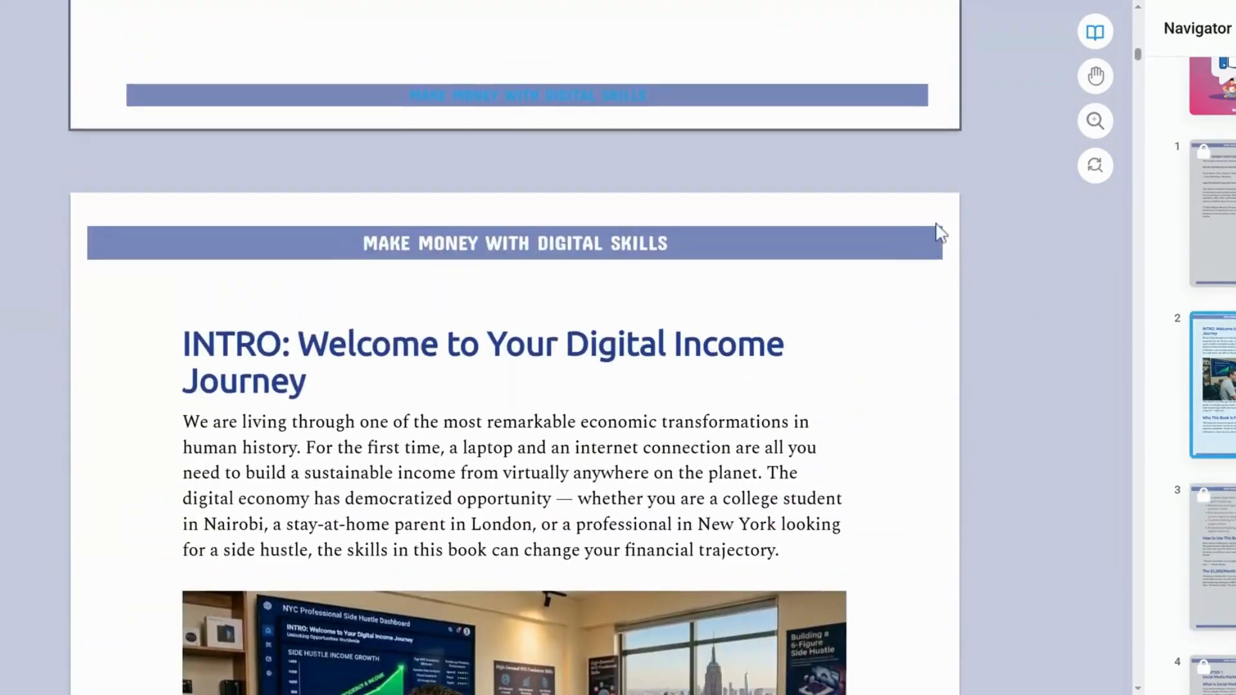
click(908, 169)
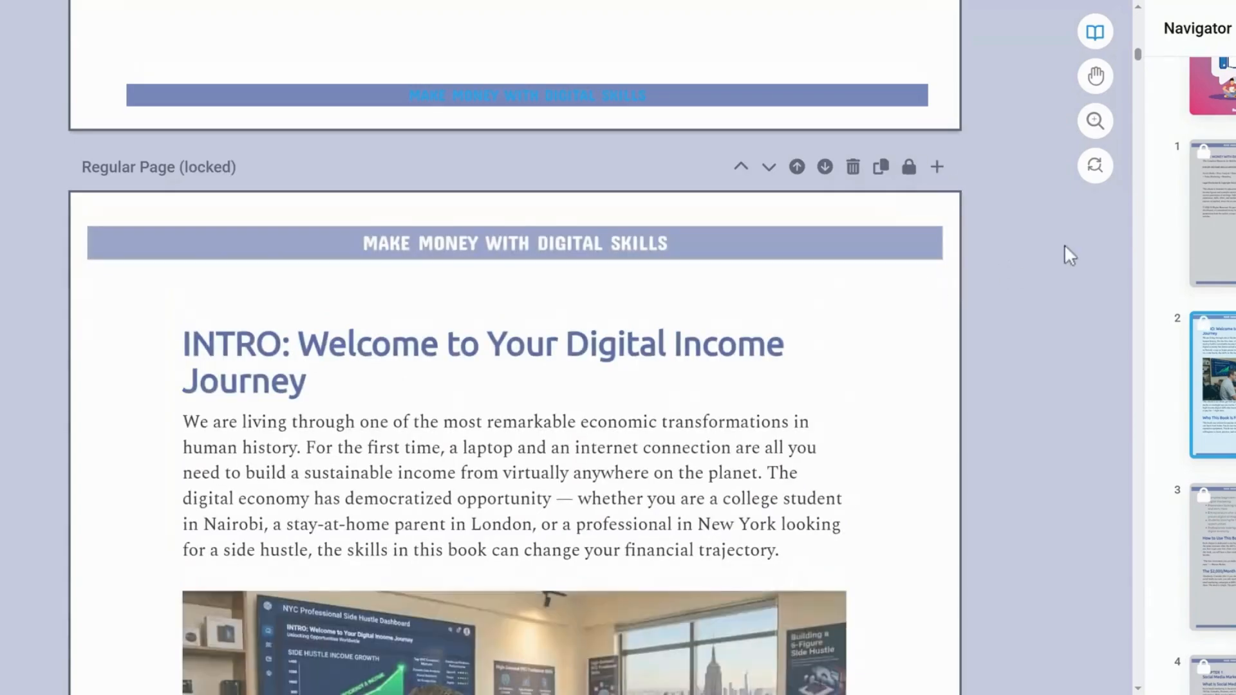
Look through the eBook pages from the INTRO image to the illustration under "What is Social Media Marketing?"
scroll(1081, 253, down, 5)
scroll(1110, 245, down, 10)
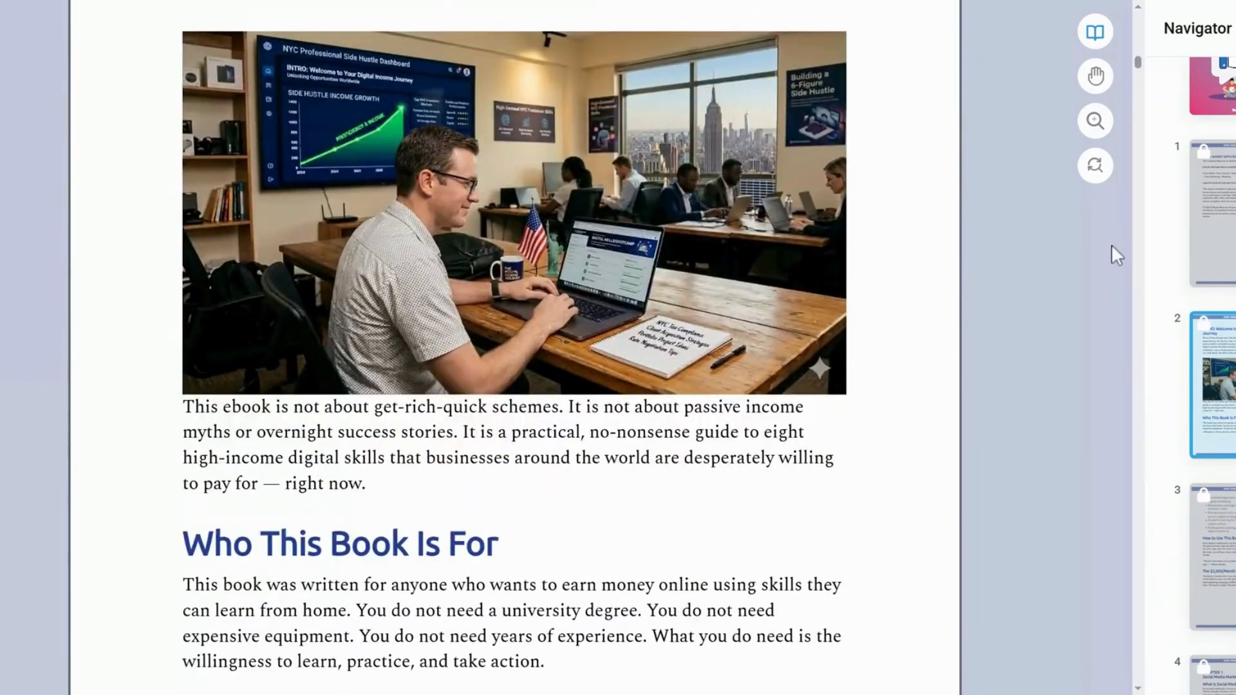
scroll(1117, 256, down, 4)
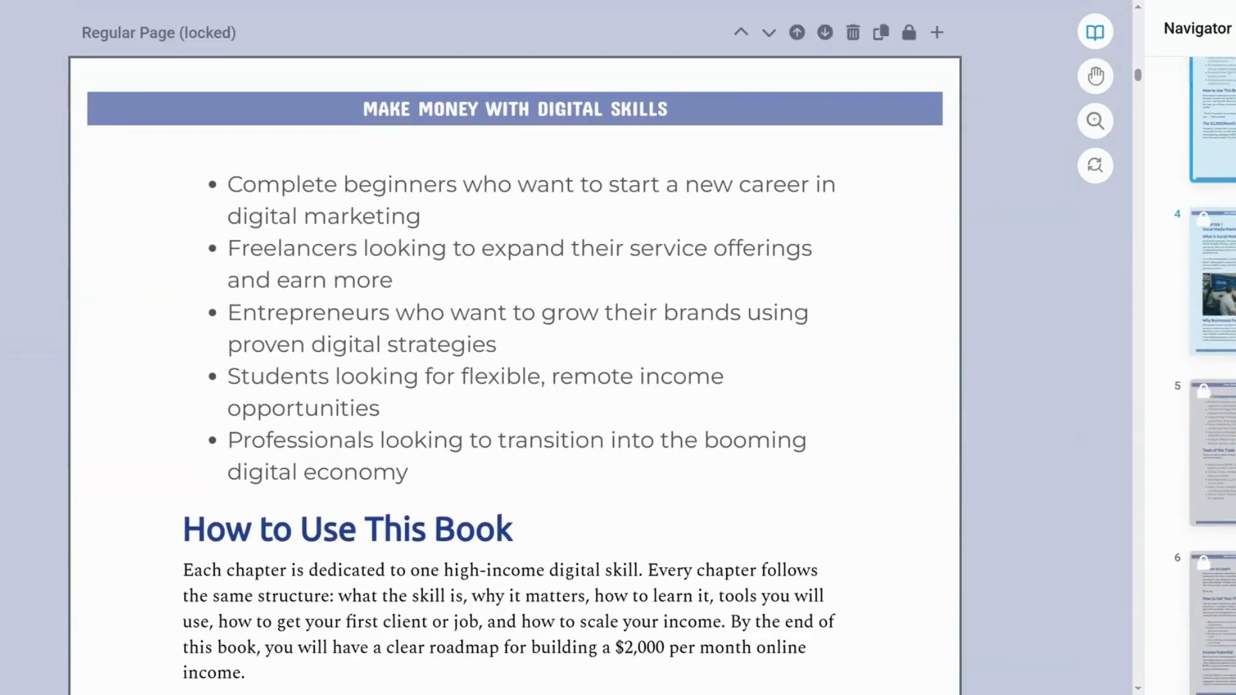
scroll(1053, 323, down, 10)
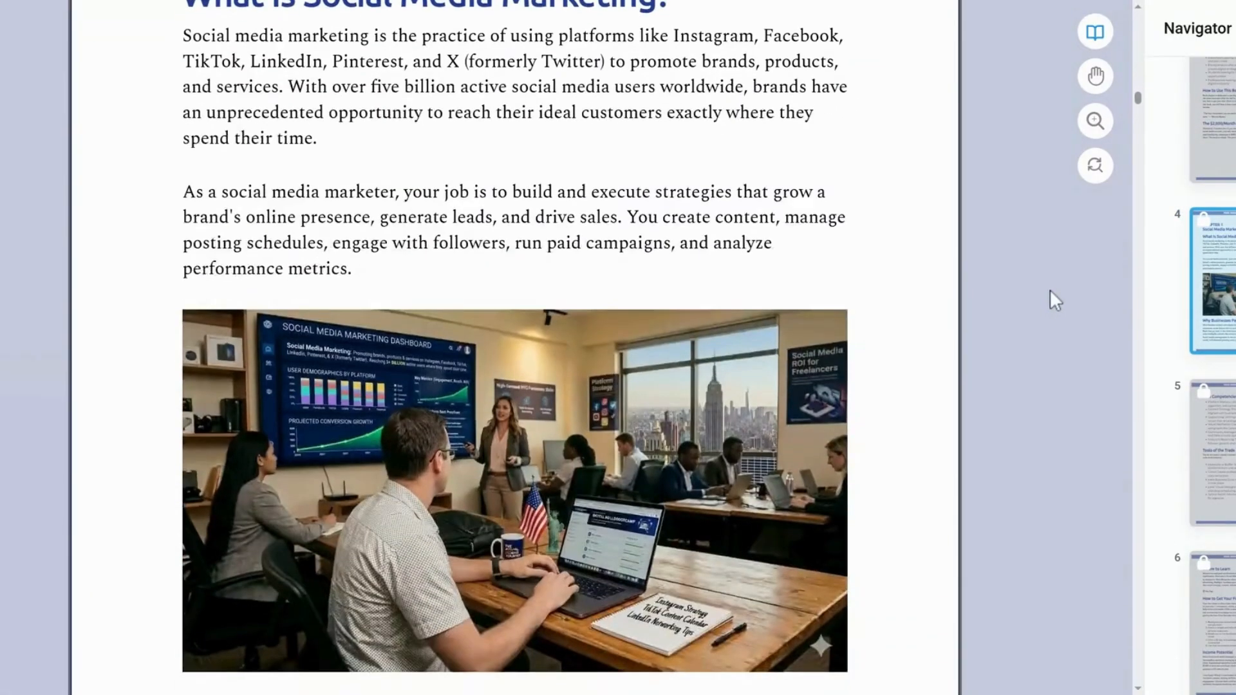
scroll(1049, 291, down, 3)
scroll(1050, 291, up, 4)
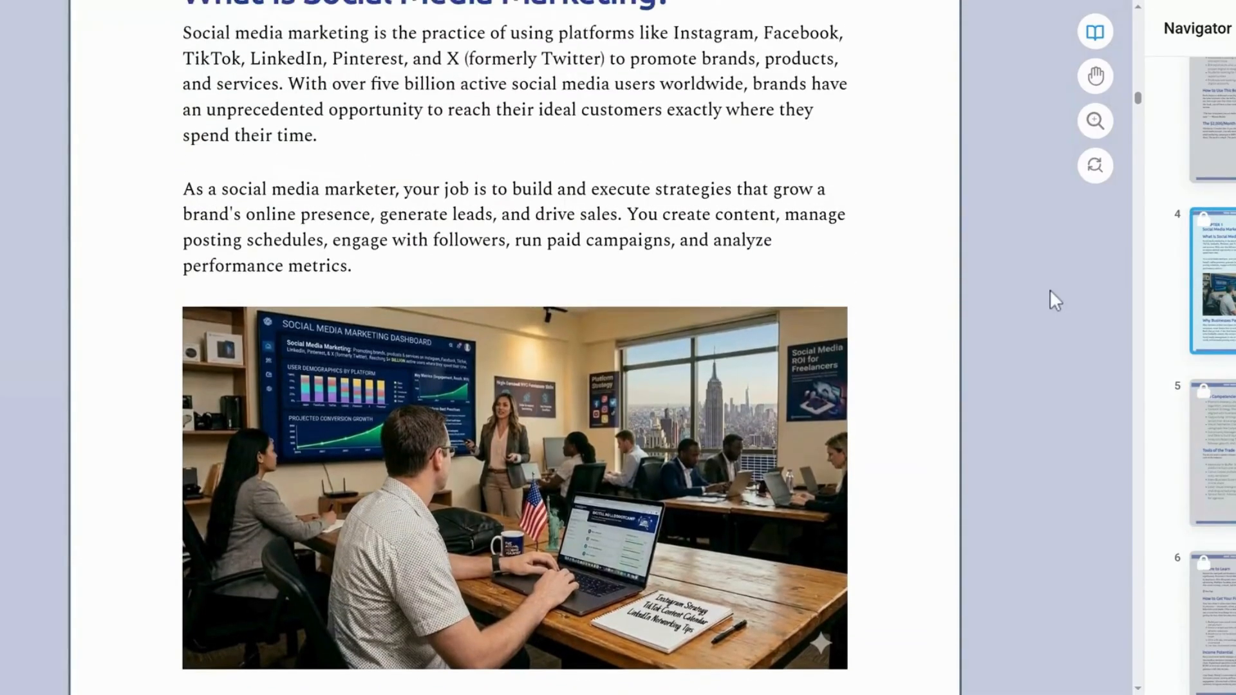